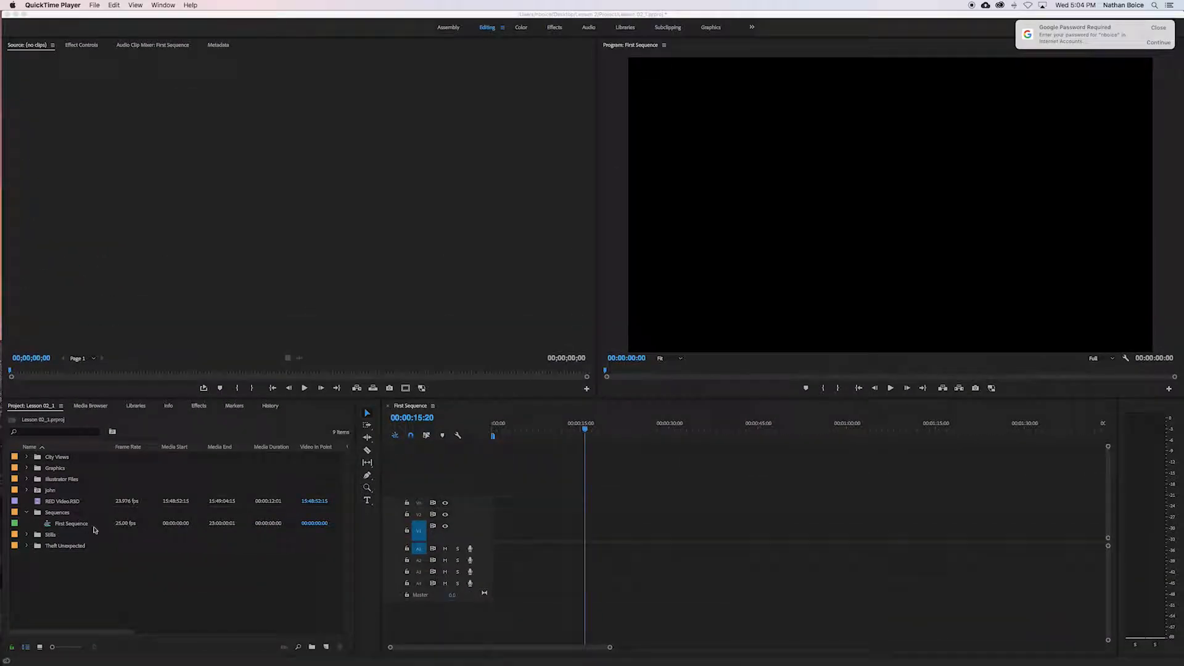
- Create a new sequence with the ARRI 1080p 23.976 preset and move it into the Sequences bin
left_click(326, 648)
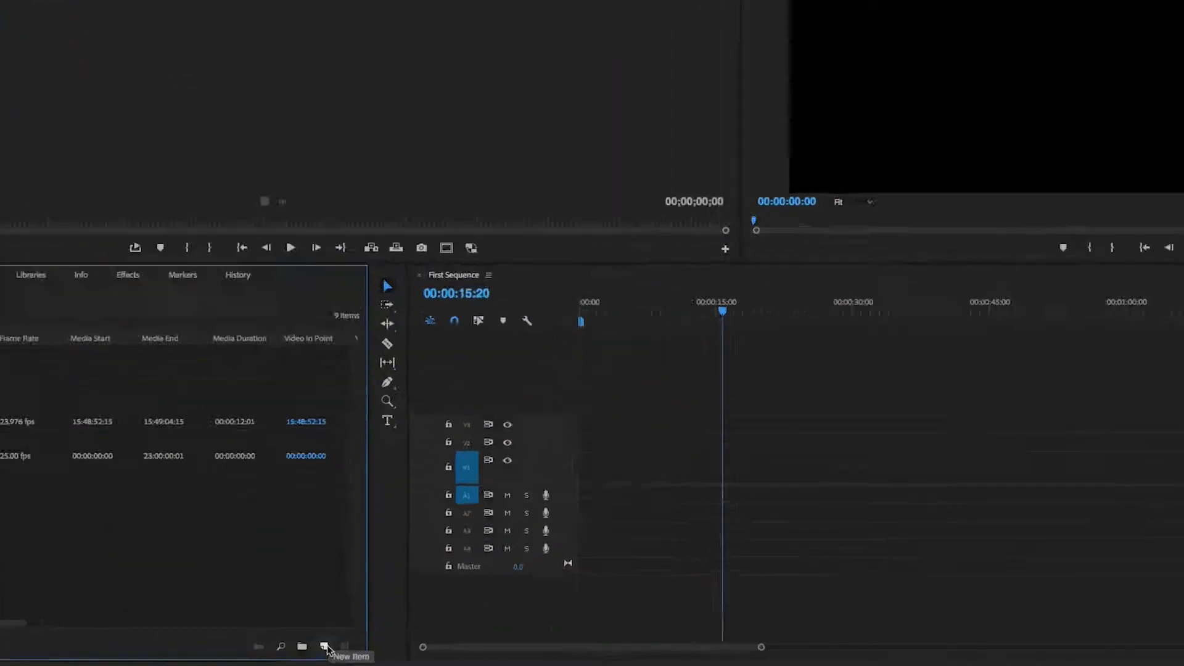
left_click(323, 595)
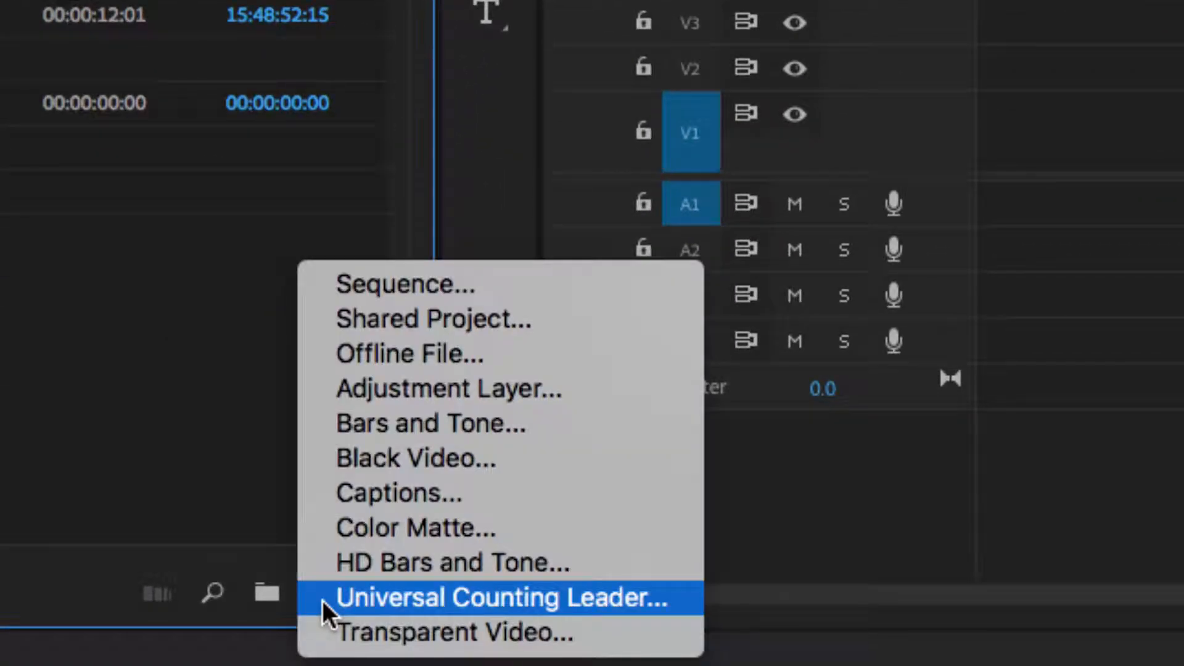
left_click(406, 284)
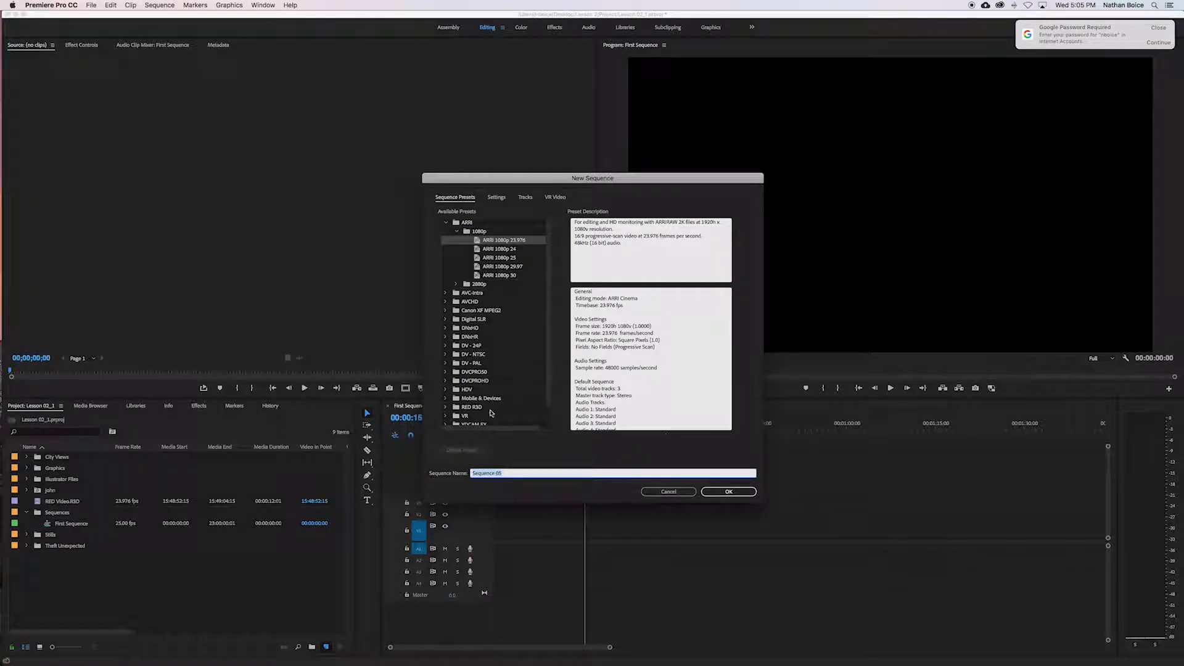
left_click(729, 492)
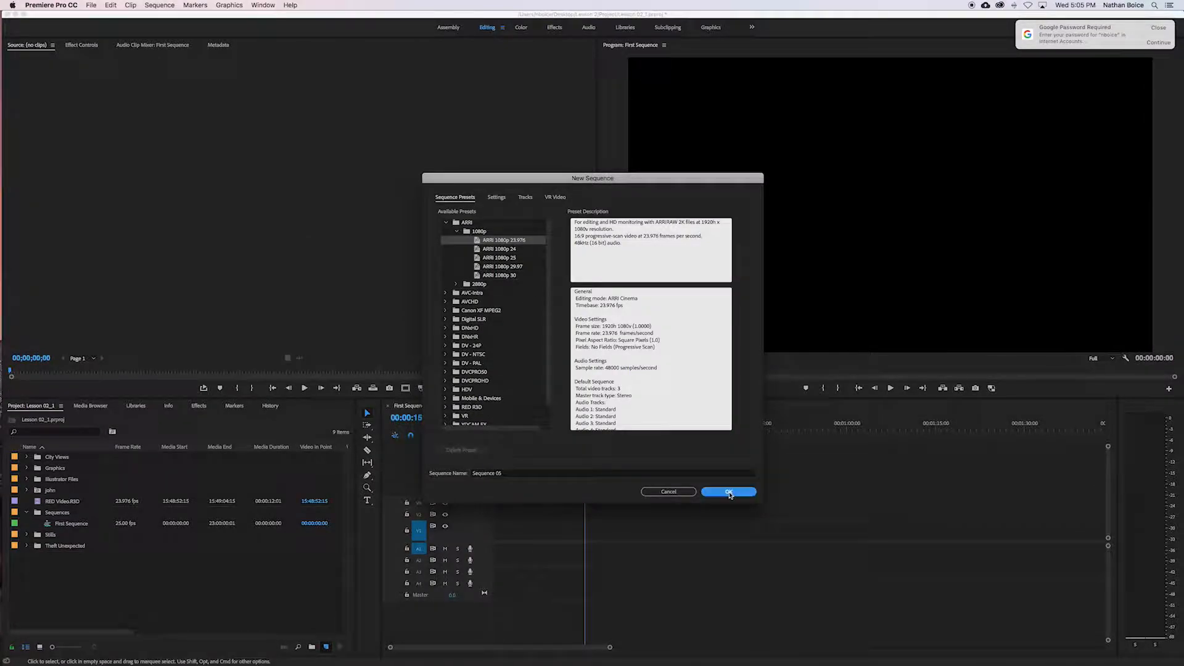
left_click(39, 514)
left_click_drag(39, 514, 52, 524)
left_click(43, 537)
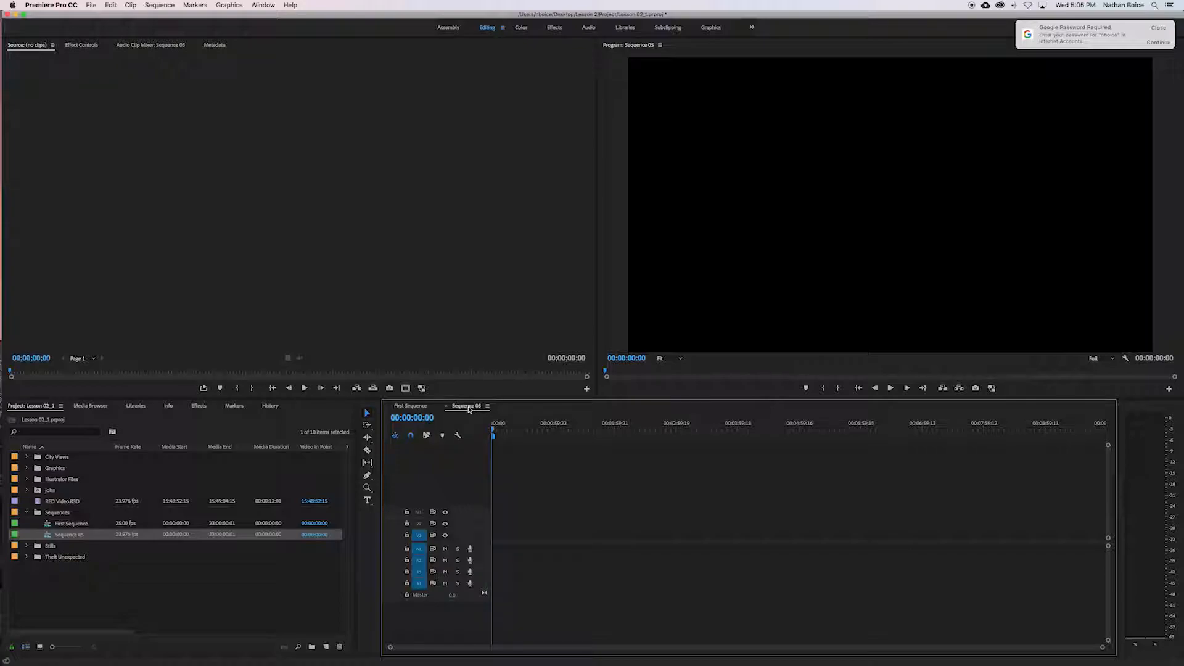
- Switch back and forth between the First Sequence and Sequence 05 timelines to compare them
left_click(411, 408)
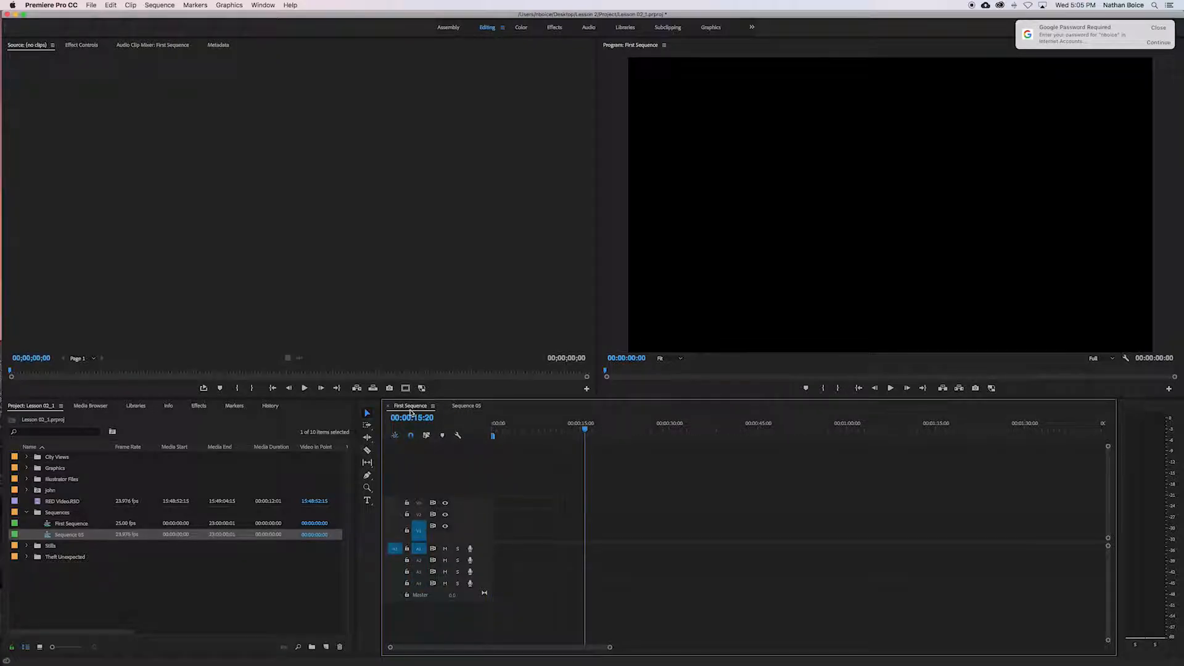
left_click(467, 407)
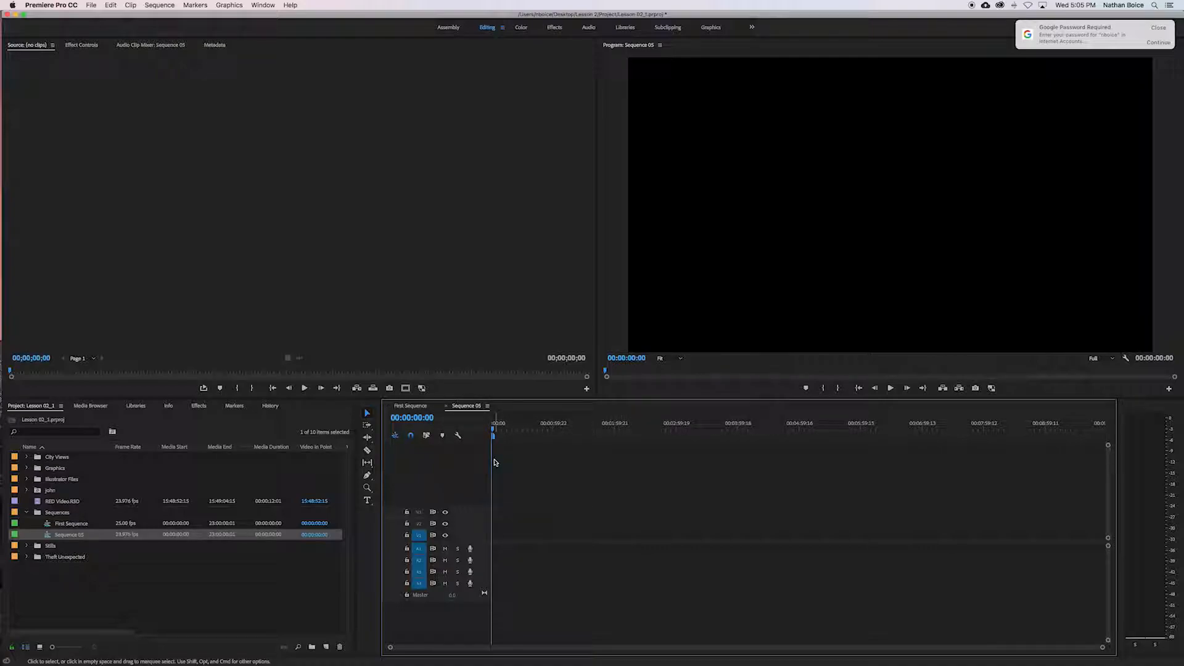
left_click(409, 407)
left_click(478, 407)
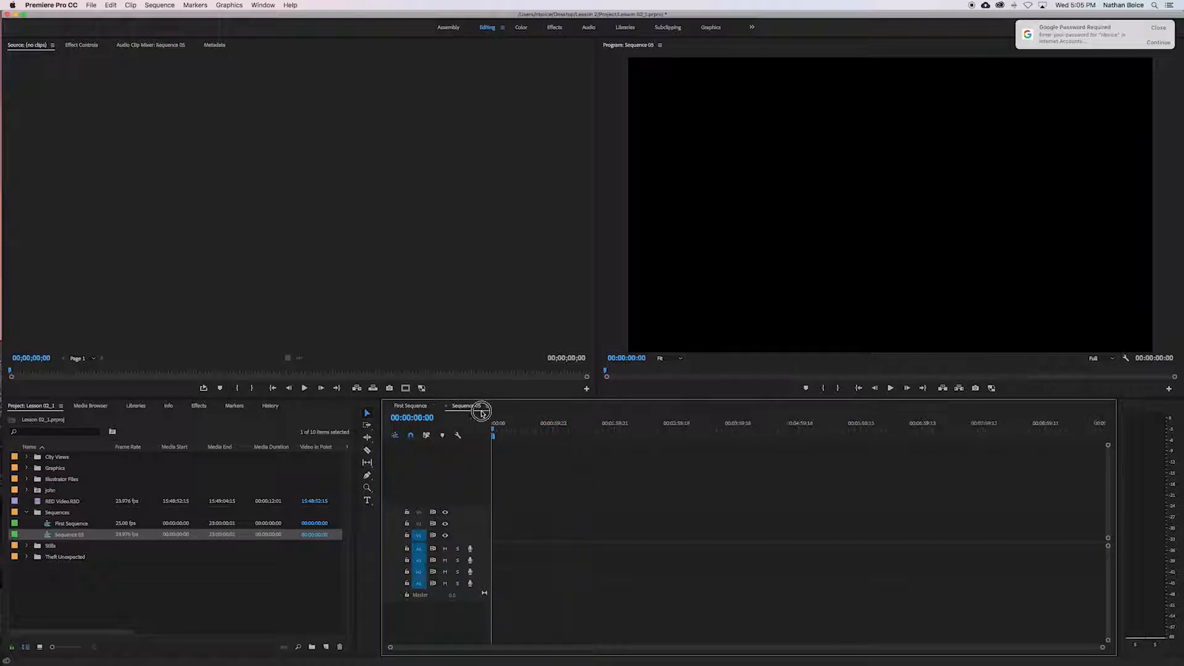
left_click(423, 408)
left_click(459, 406)
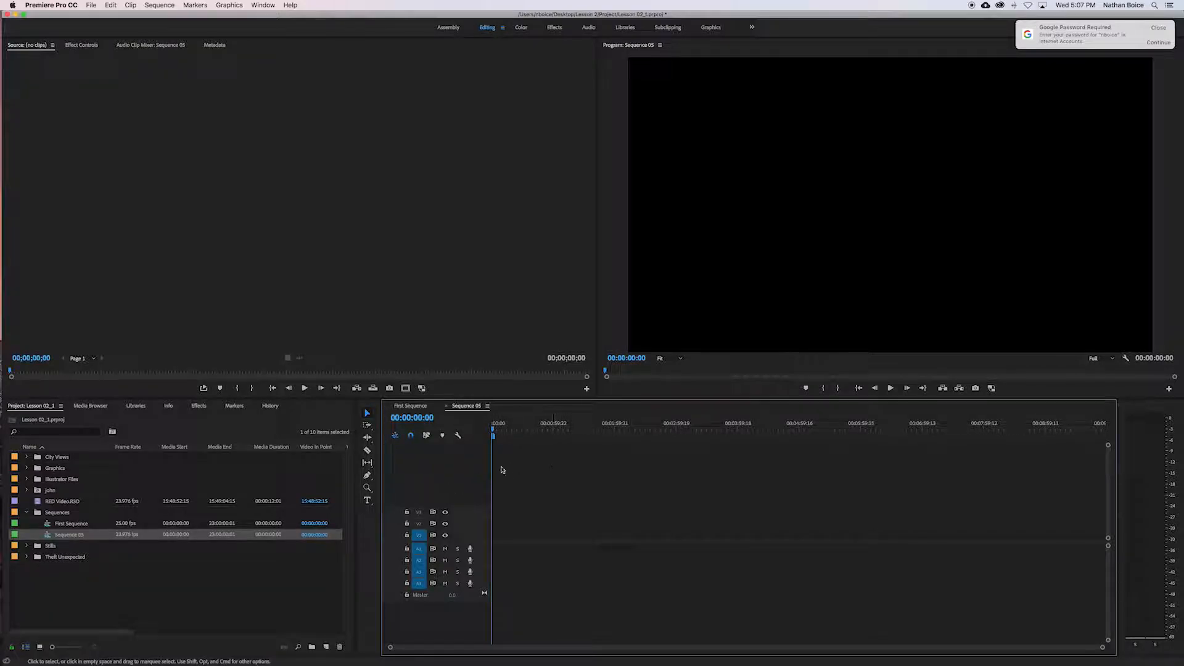
- Add one video track after Video 3 and one audio track after Audio 4 to First Sequence
left_click(402, 406)
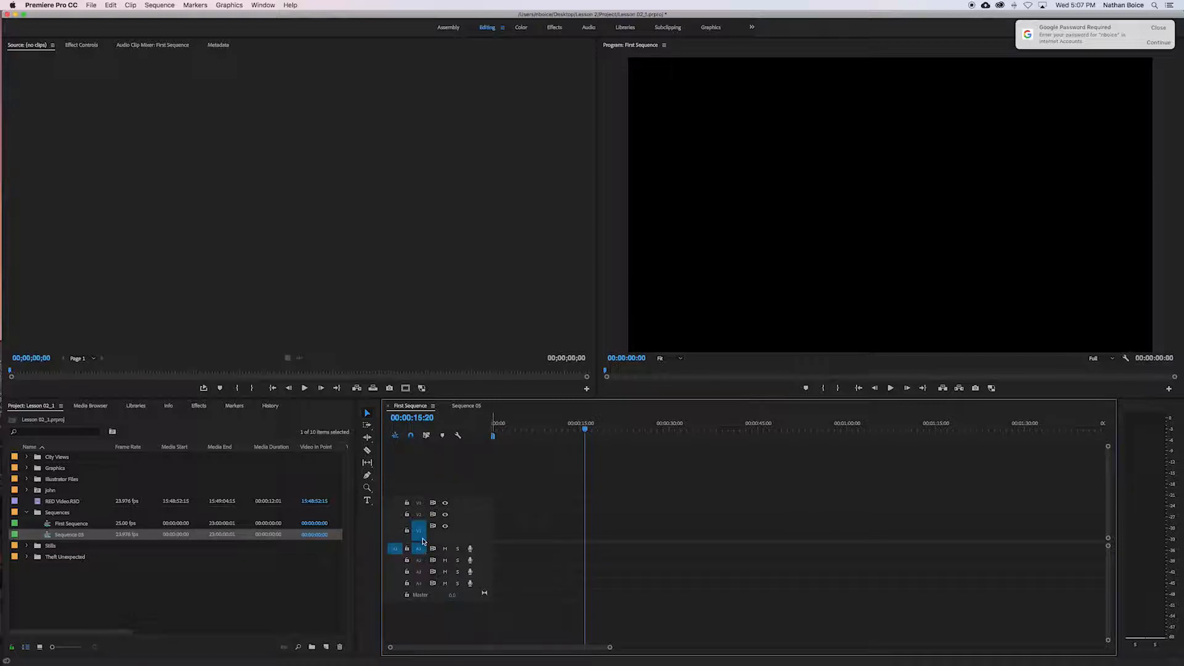
right_click(448, 470)
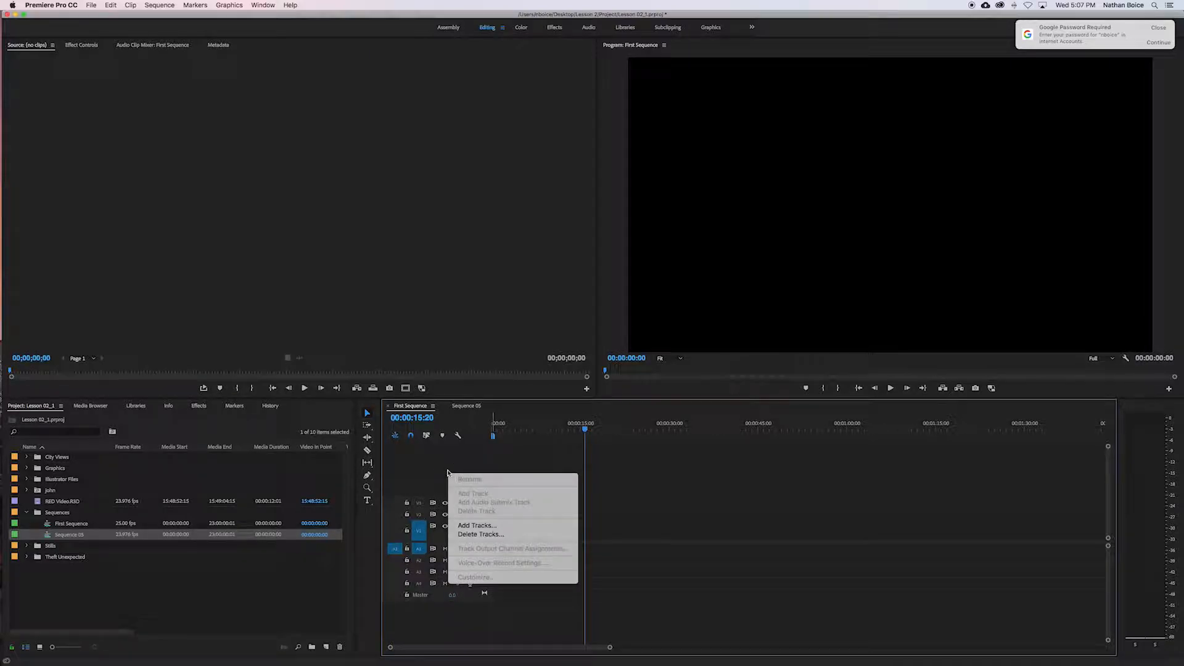
left_click(454, 463)
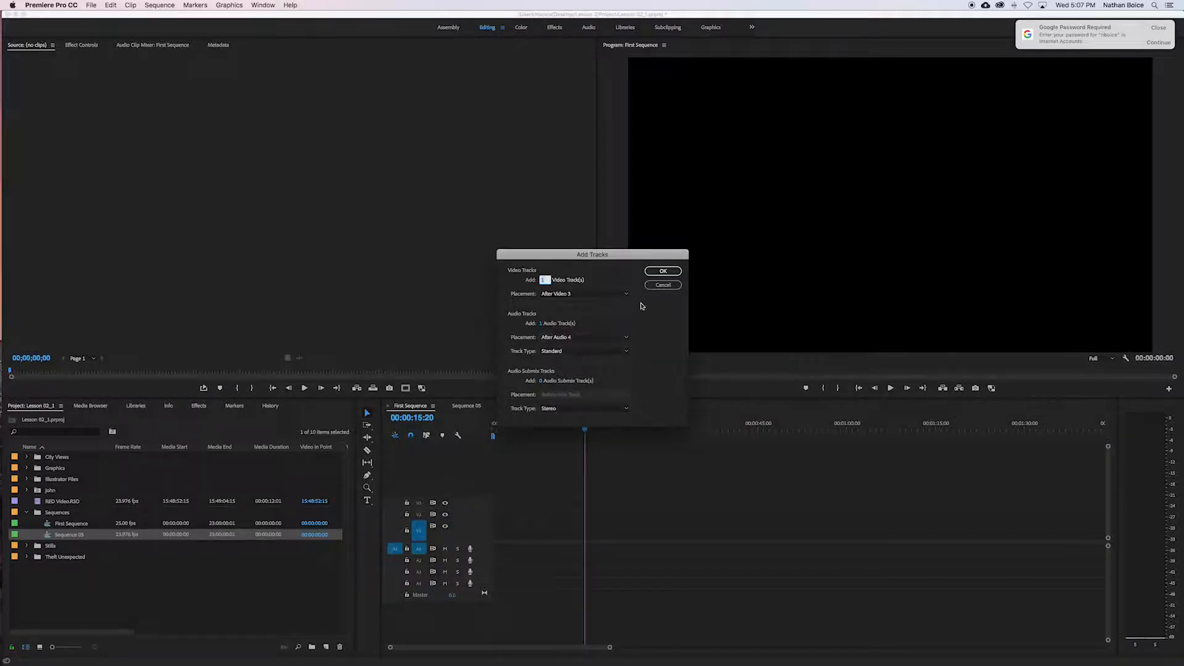
left_click(669, 273)
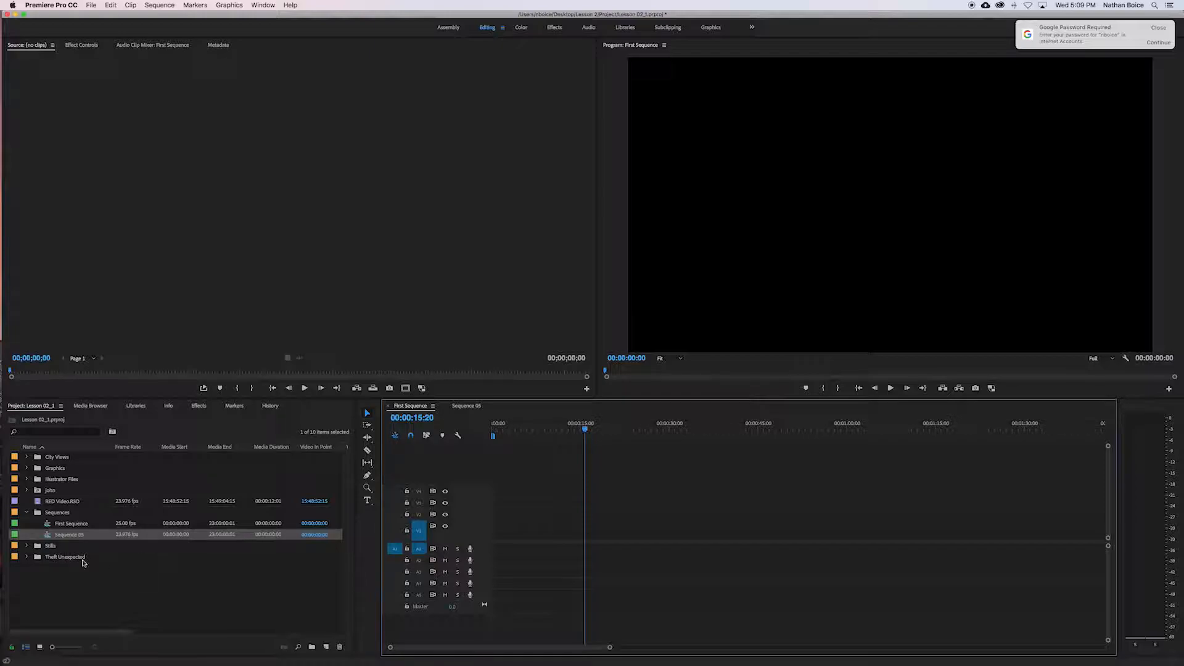
- Expand the Theft Unexpected bin and create a new sequence from the Excuse Me - 00035_1 clip
left_click(26, 557)
scroll(35, 539, "down", 1)
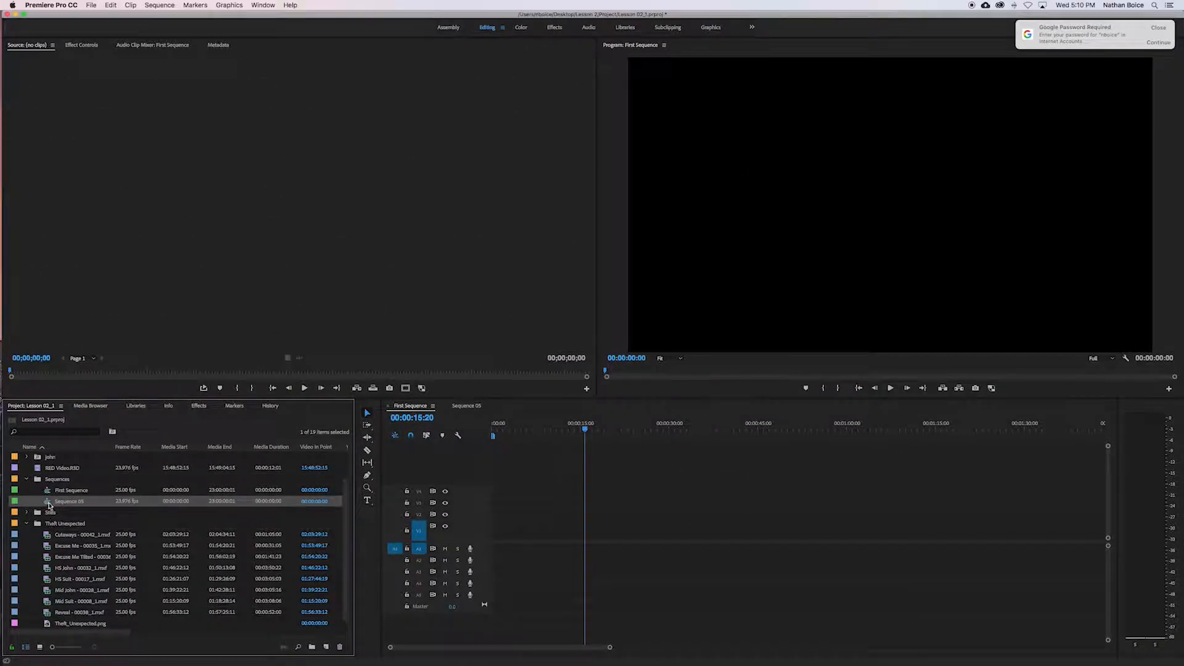
left_click(62, 546)
left_click_drag(63, 546, 328, 648)
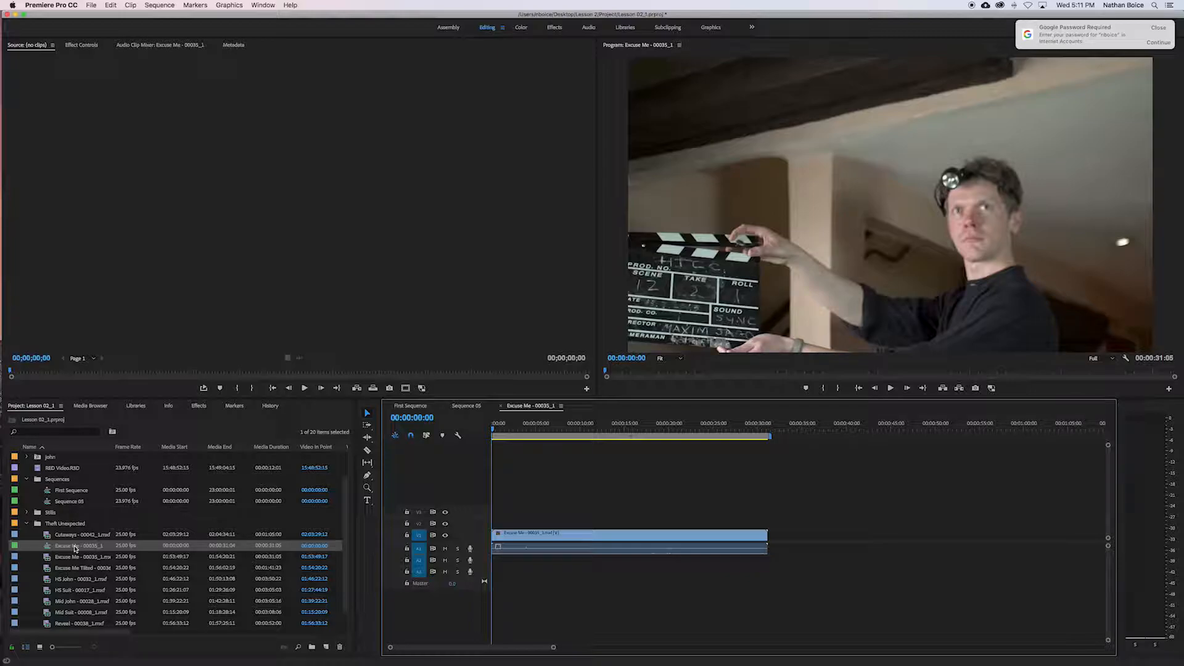
- Rename the sequence made from the Excuse Me clip as Theft Unexpected
right_click(75, 548)
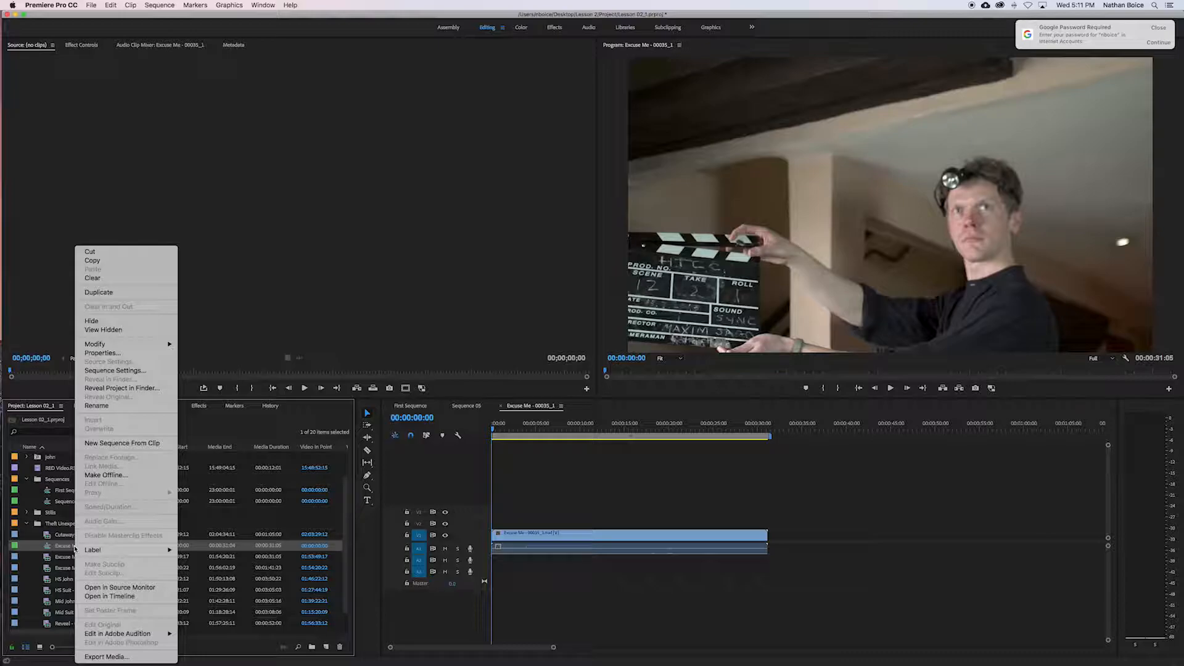
left_click(110, 405)
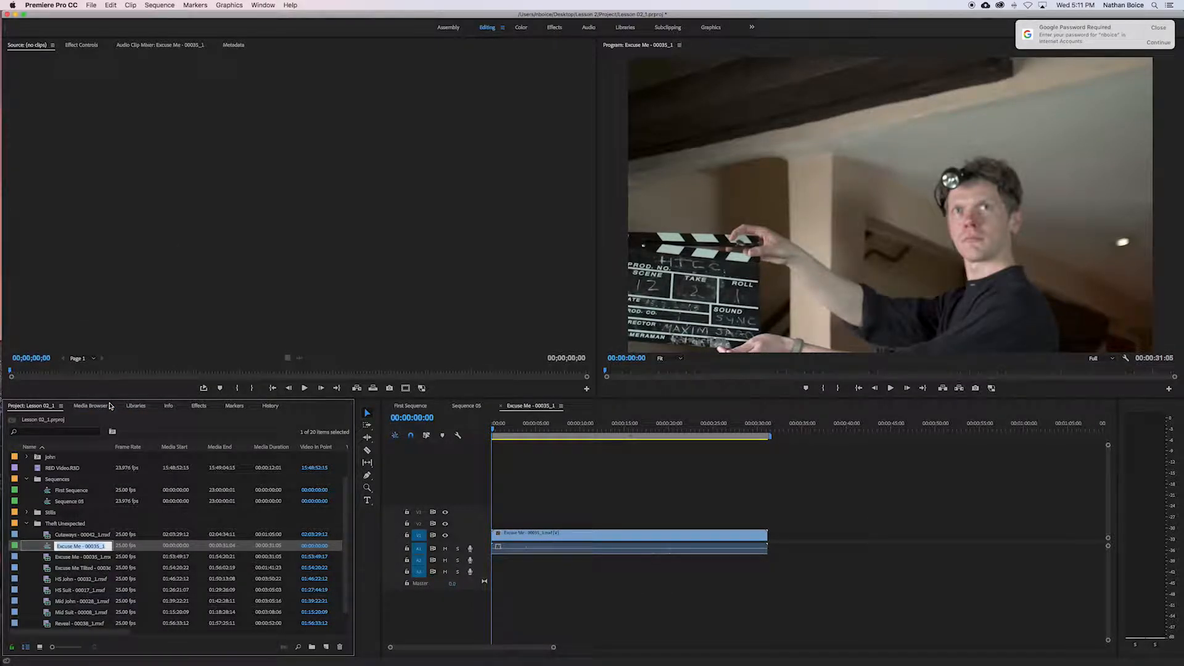
type("Theft Unexpected")
key("Tab")
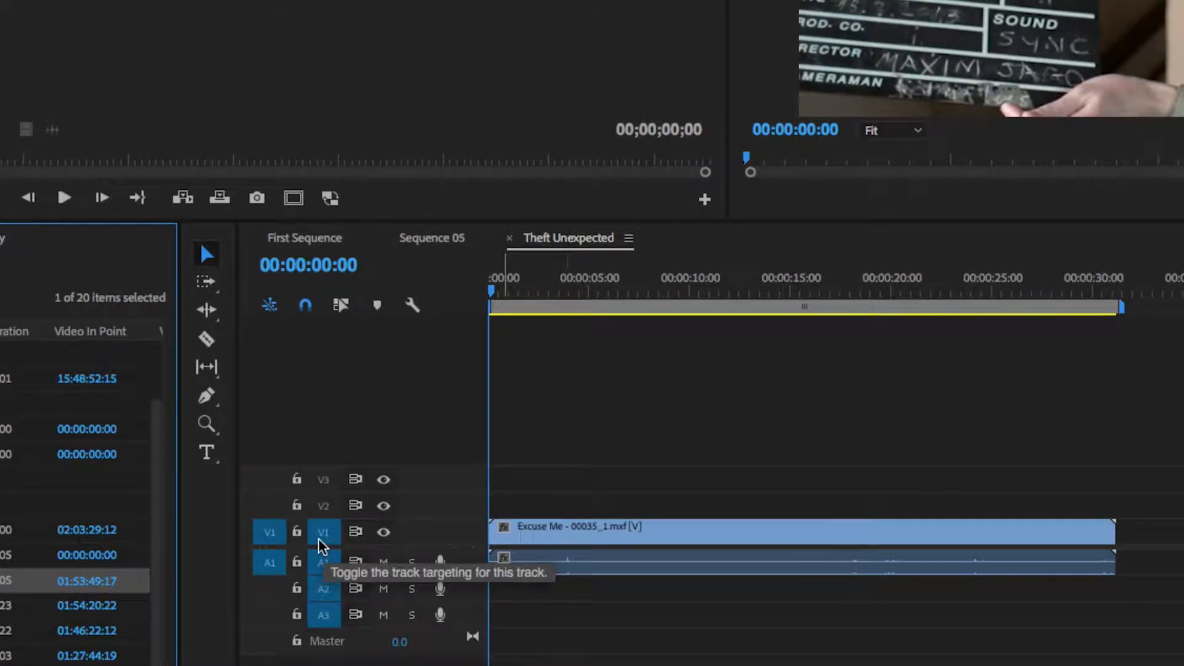
- Load the Excuse Me Tilted clip in the source monitor and mark In at 01:55:02:08 and Out at 01:55:22:22
scroll(470, 539, "right", 5)
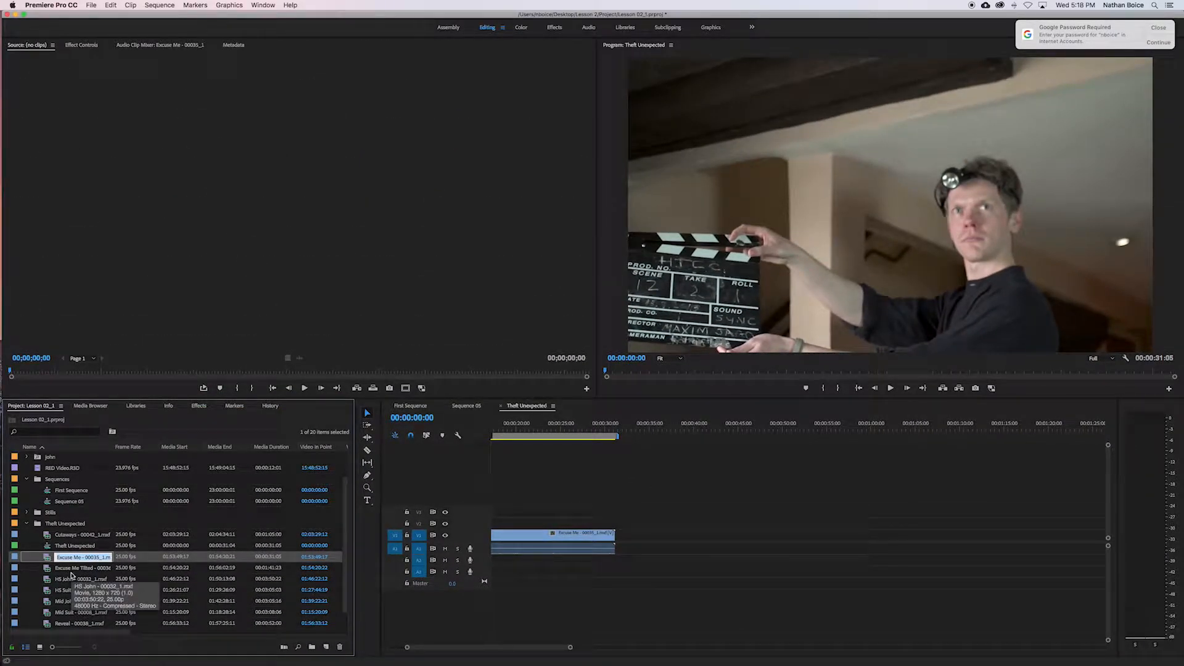
double_click(71, 571)
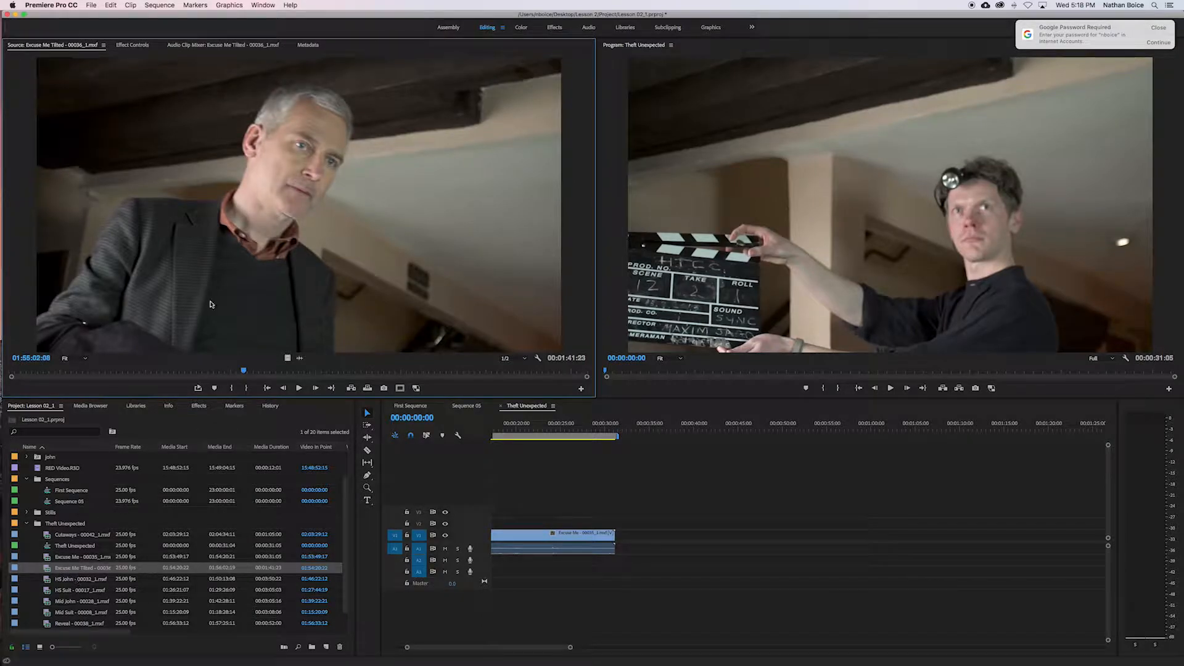
key("i")
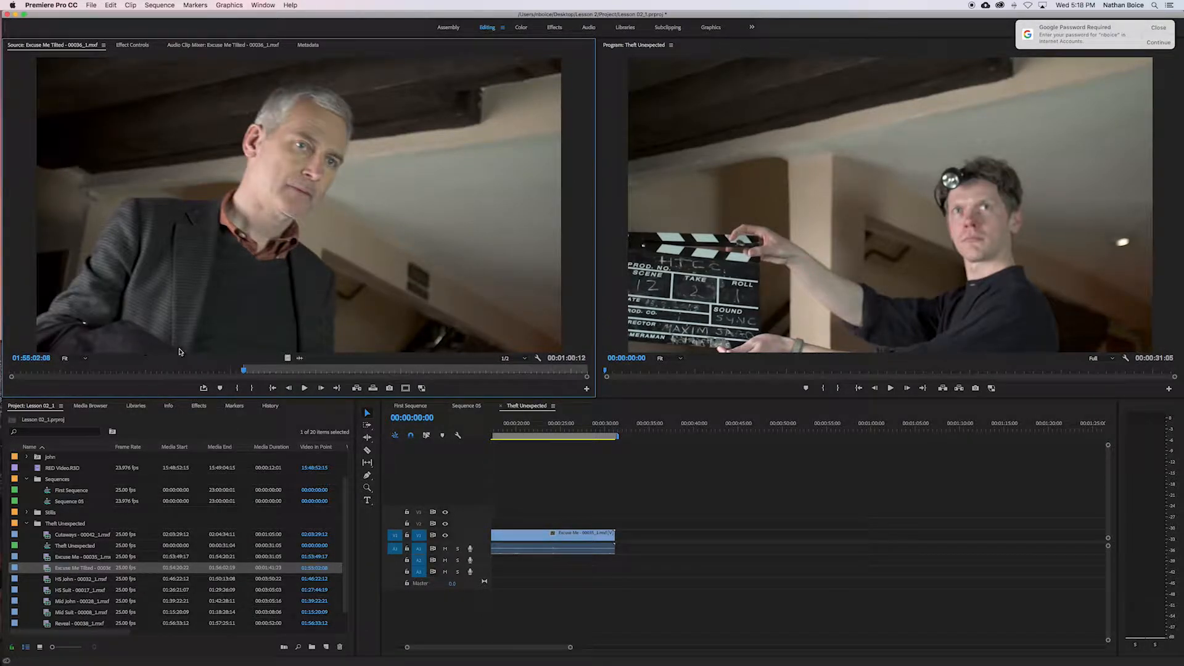
left_click(362, 371)
key("o")
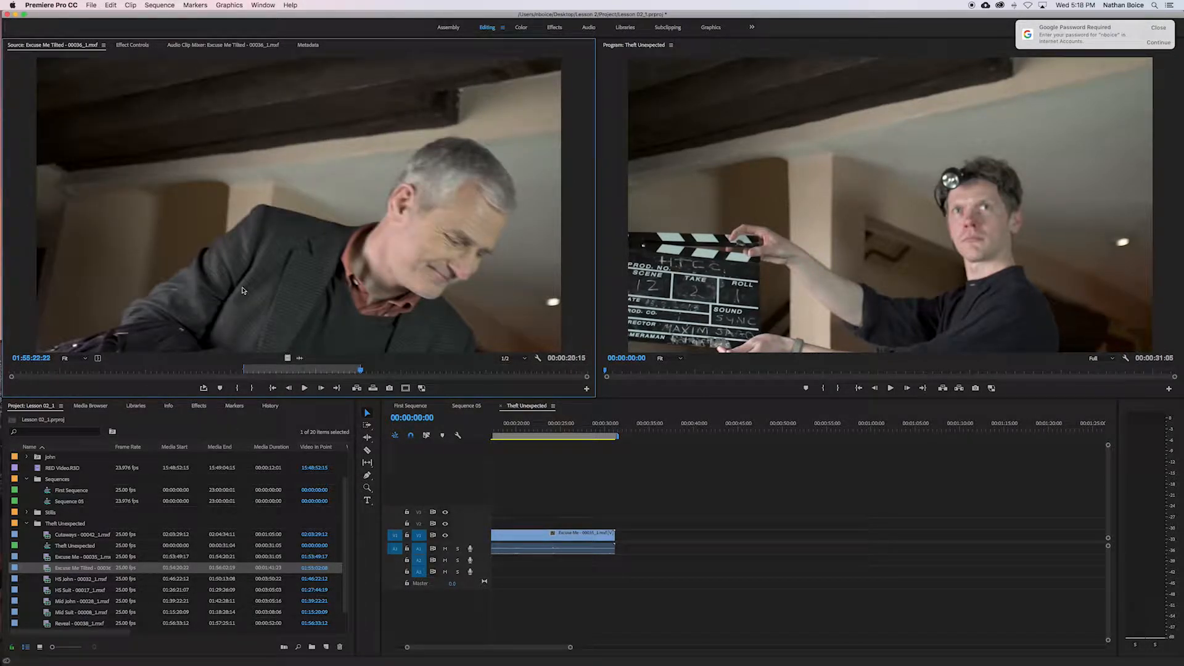
- Place the marked Excuse Me Tilted clip on V1 a short gap after the existing clip, and delete it again
left_click_drag(204, 247, 636, 535)
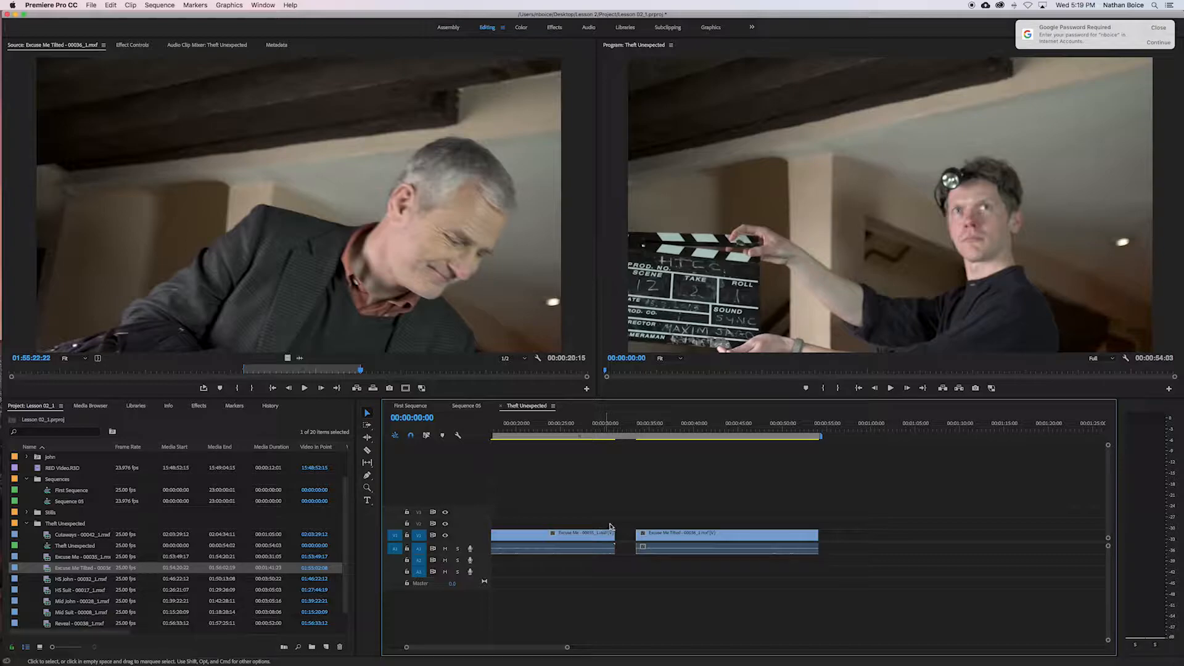
left_click(669, 546)
key("Delete")
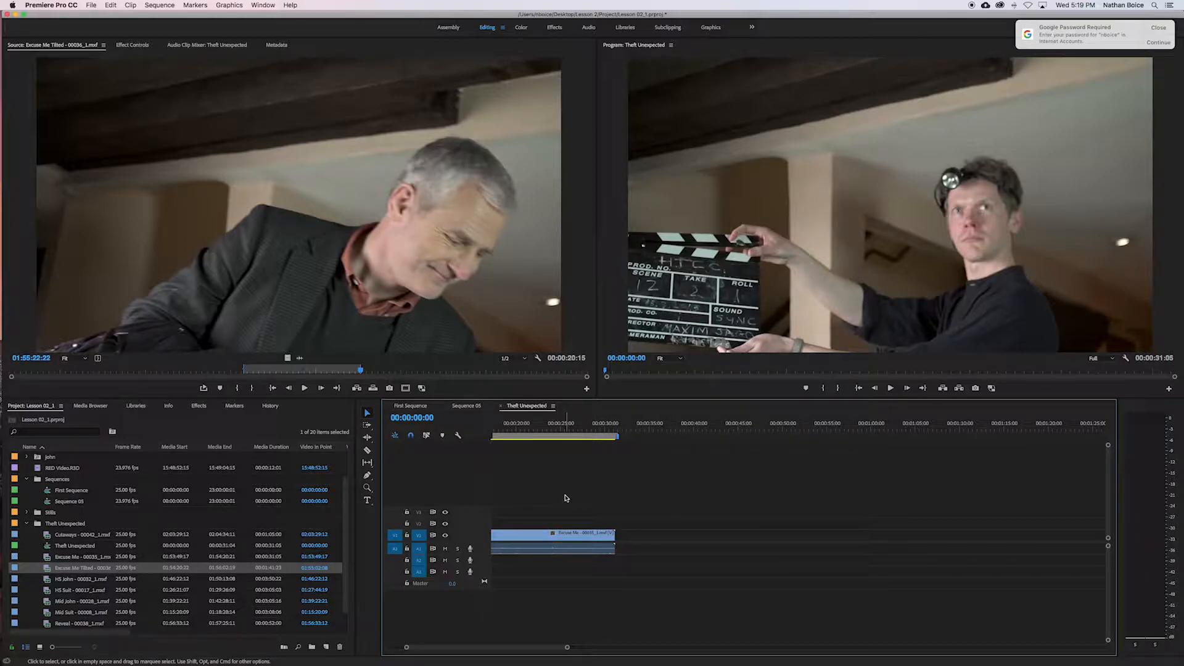
- Patch the source video to V3, overwrite the marked clip at the sequence start, and undo the edit
scroll(565, 498, "up", 3)
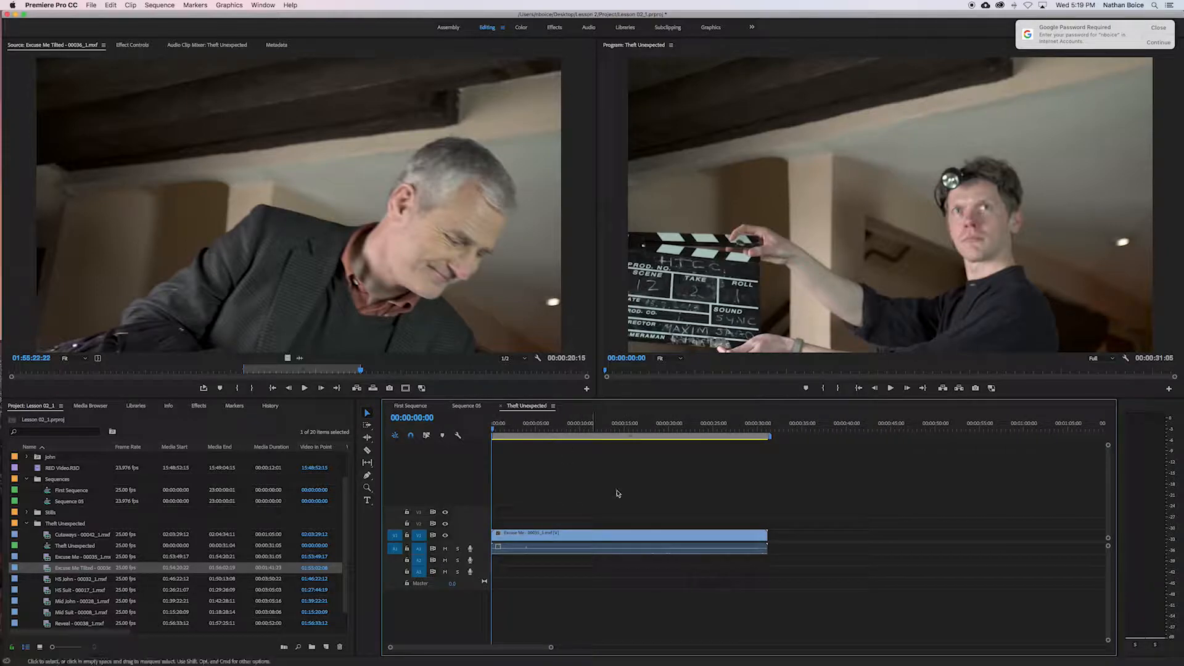
left_click(395, 515)
left_click(355, 242)
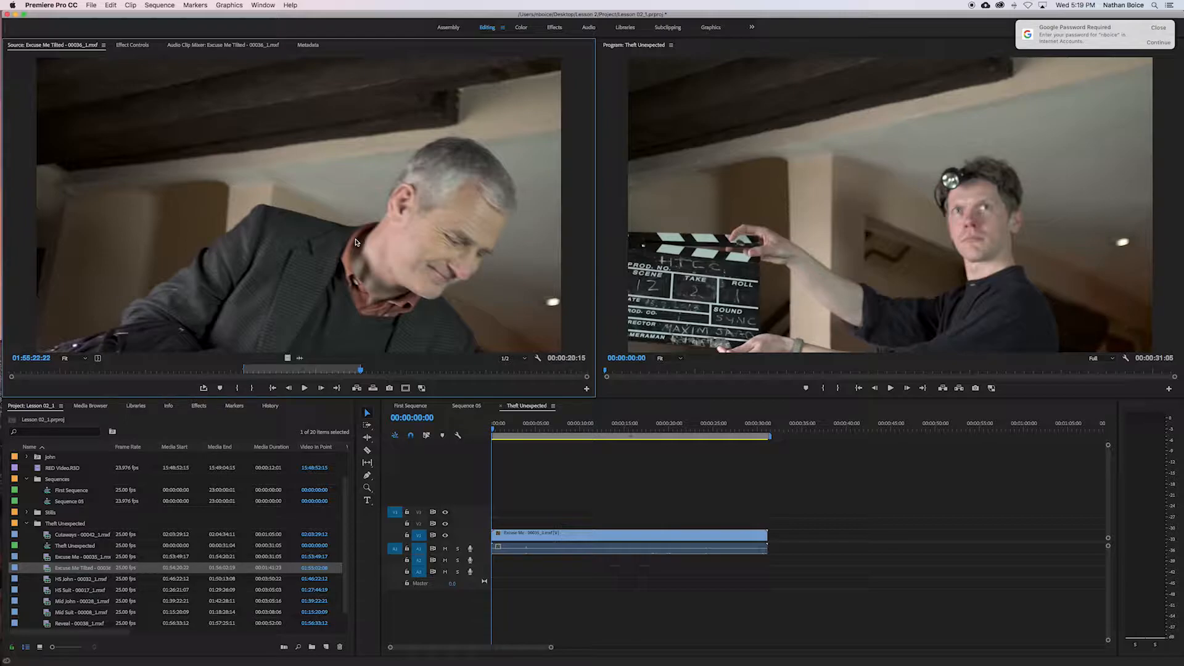
key("period")
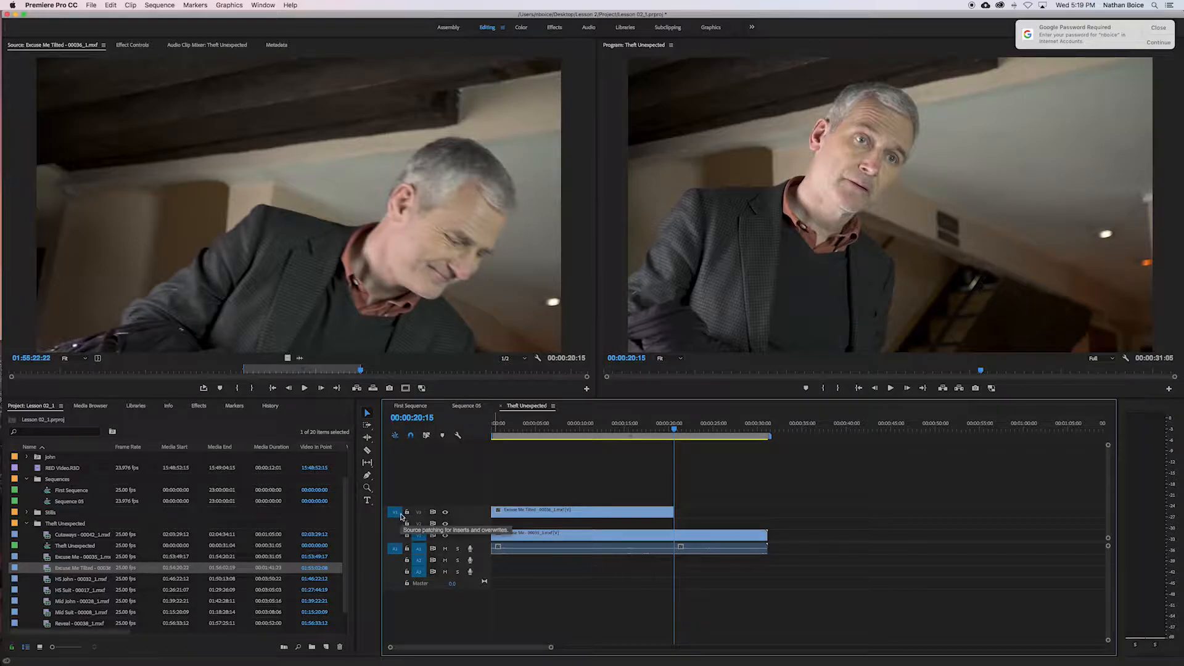
key("super+z")
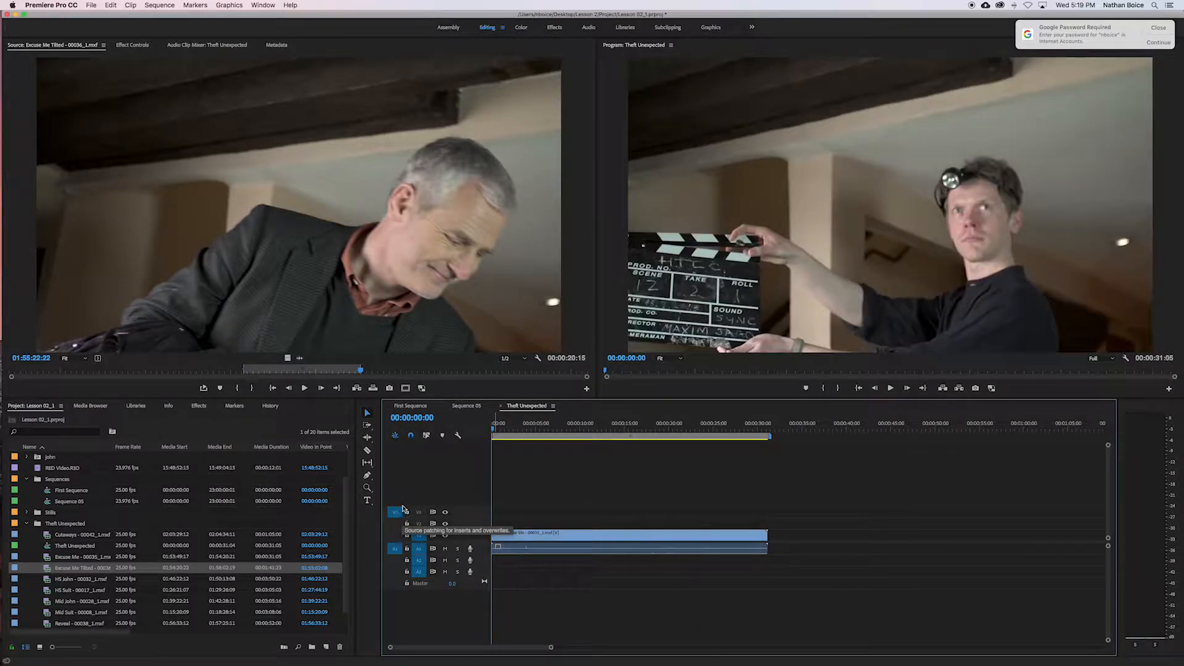
- Patch the source video to V1, overwrite the marked clip onto the start of the existing clip, and undo the edit
left_click(395, 537)
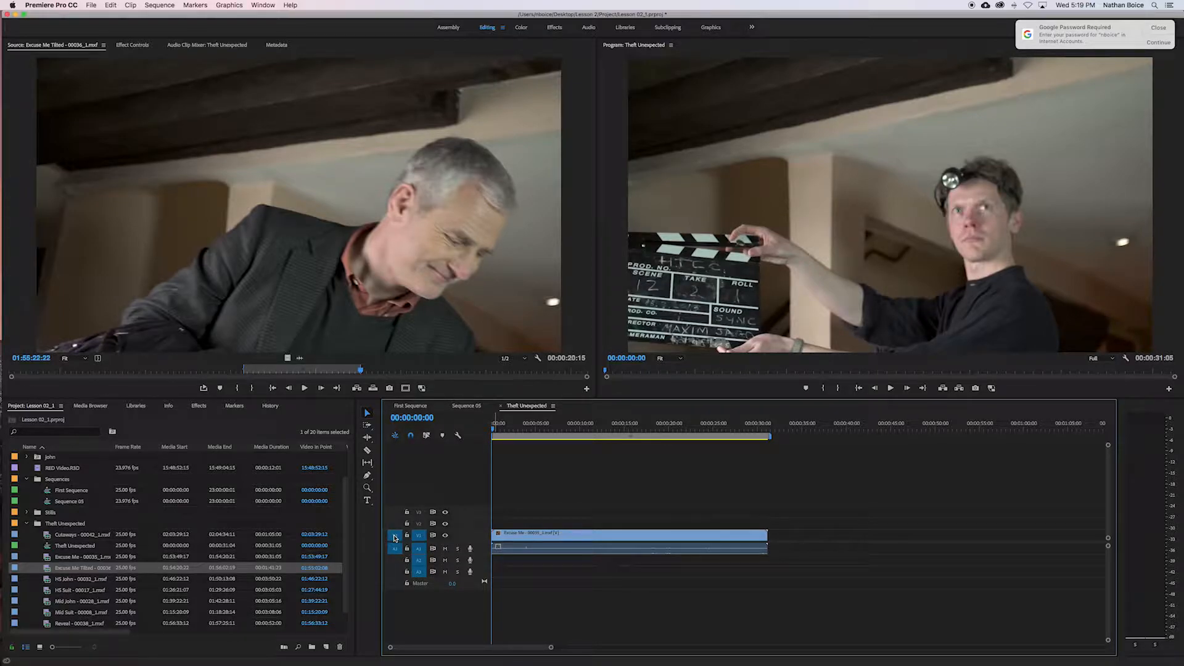
key("period")
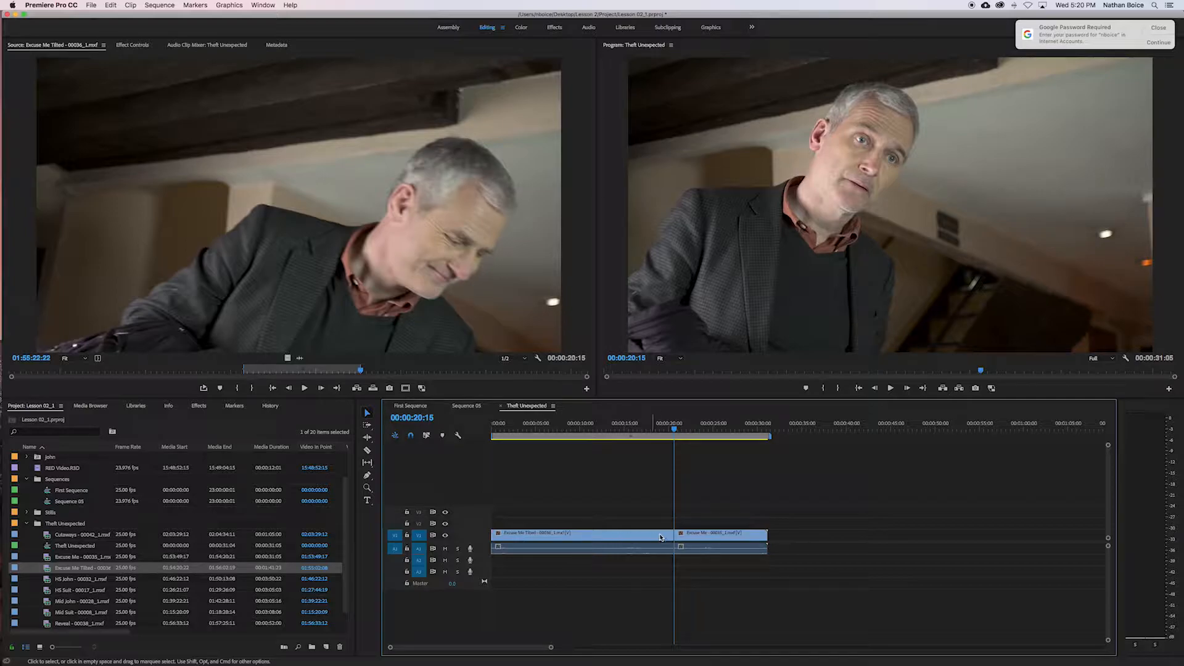
left_click(646, 425)
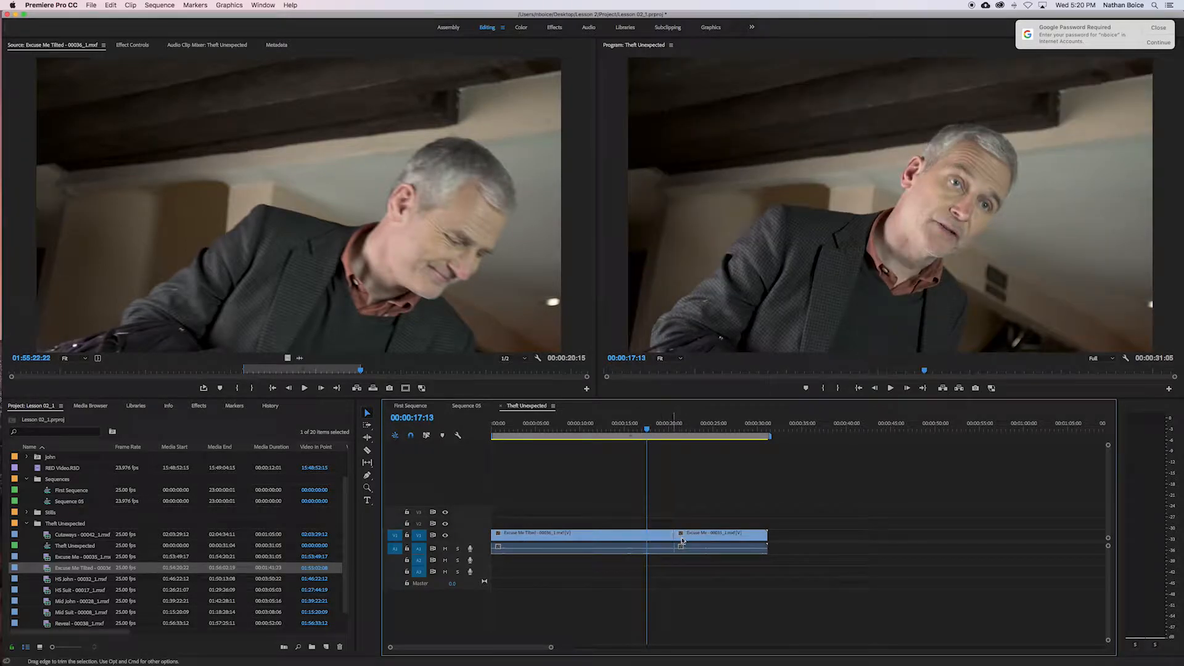
key("super+z")
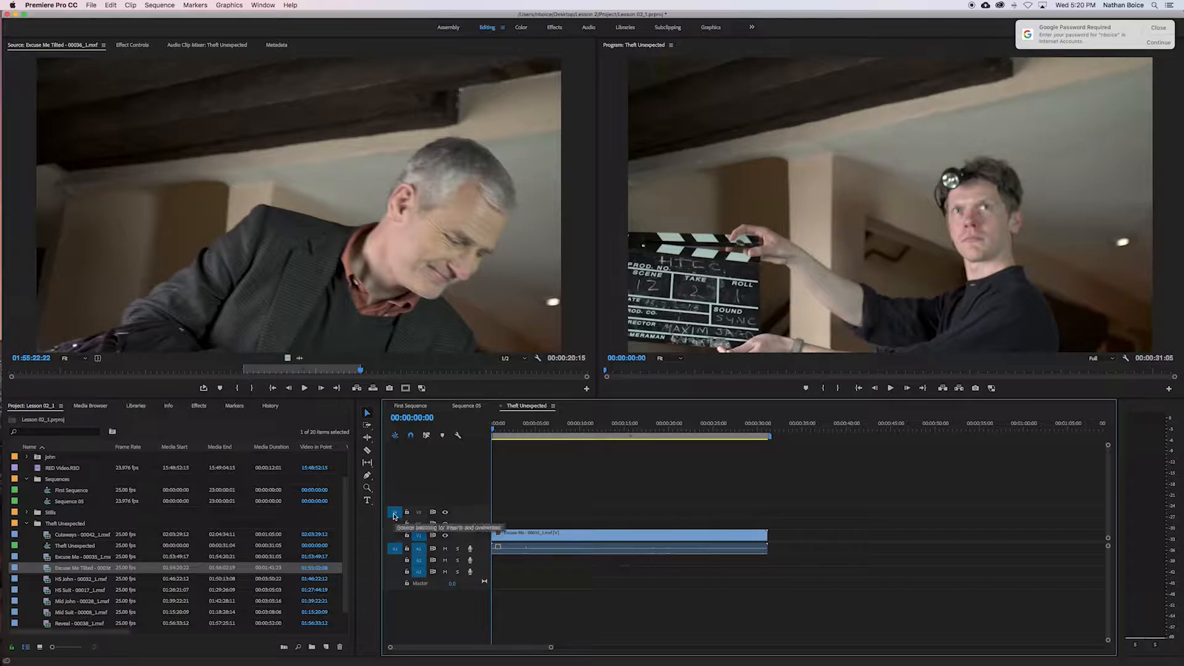
- Overwrite the marked clip onto V3 and A3 at the sequence start, and return the source patching to V1 and A1
left_click(396, 574)
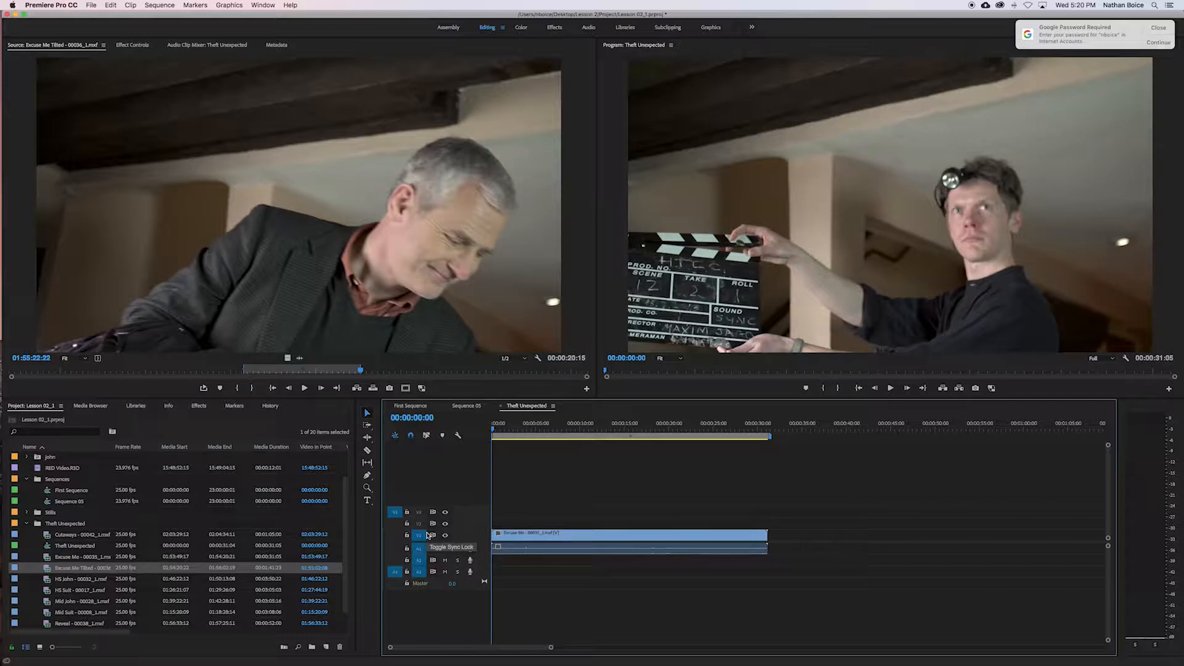
key("period")
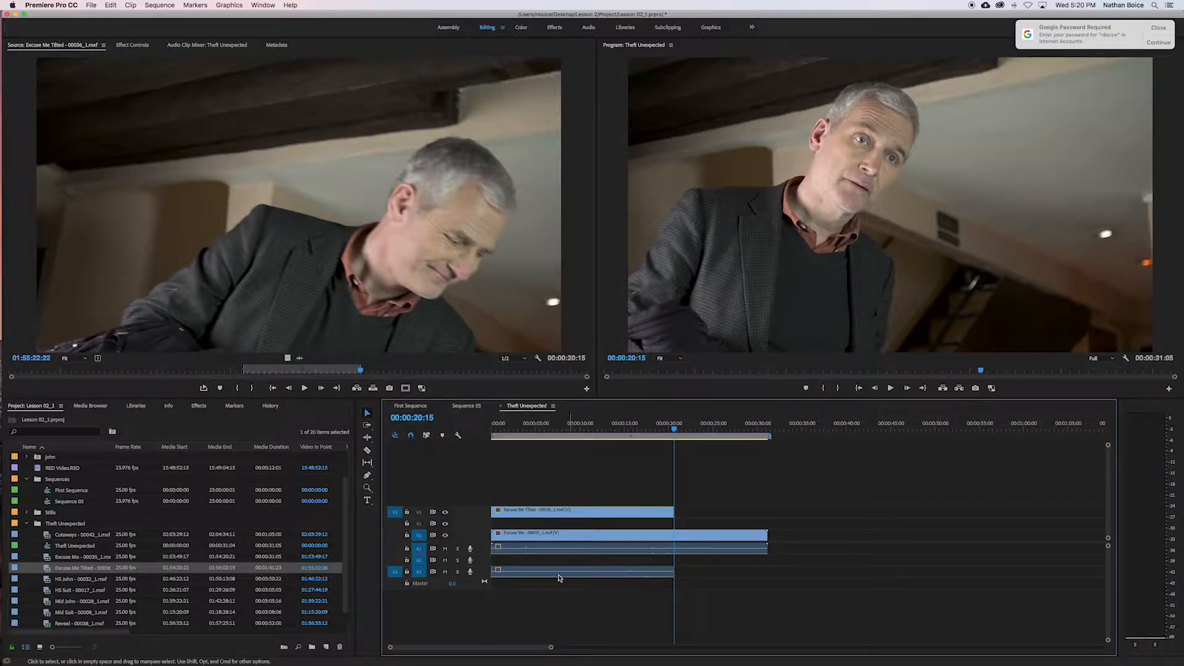
left_click(397, 535)
left_click(396, 549)
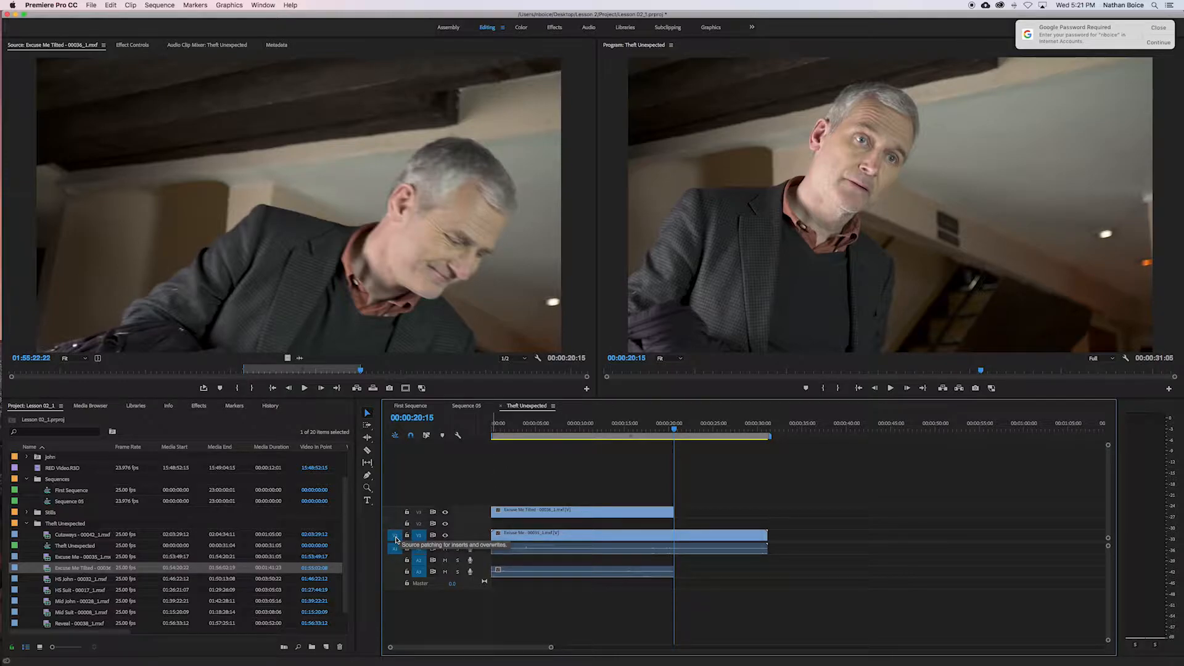
- Turn off source patching for the video on V1 while keeping the source audio patched to A1
left_click(396, 511)
left_click(397, 539)
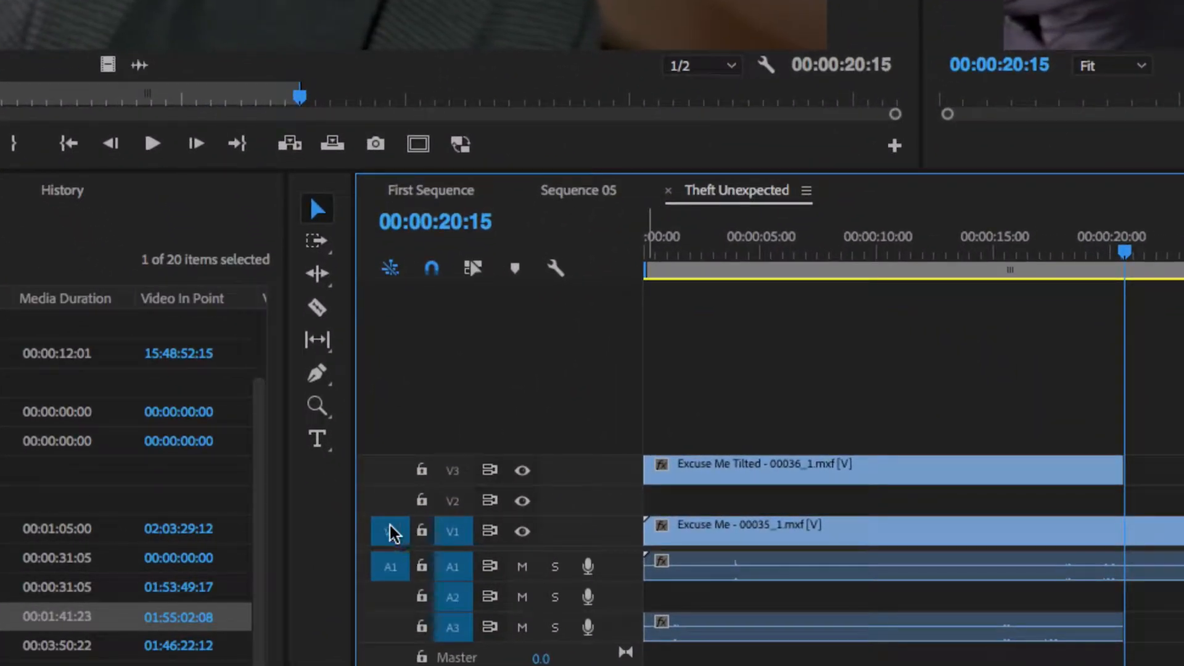
left_click(392, 535)
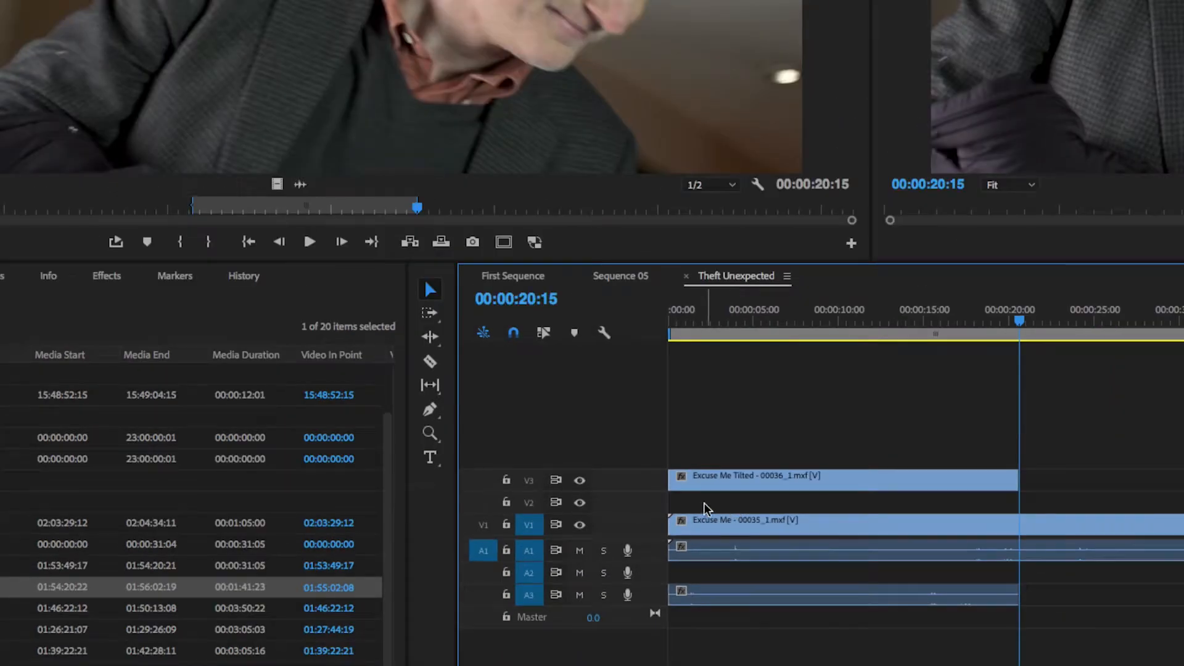
- Delete the Excuse Me Tilted video clip from V3 and its audio clip from A3
left_click(692, 476)
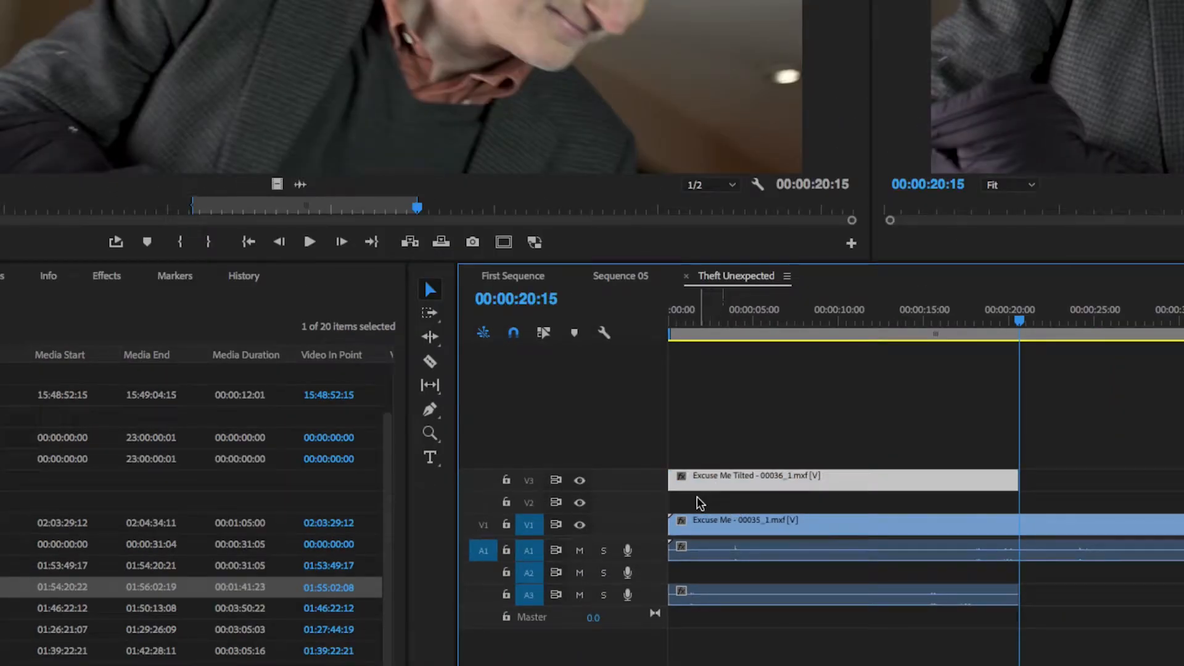
key("Delete")
left_click(703, 593)
key("Delete")
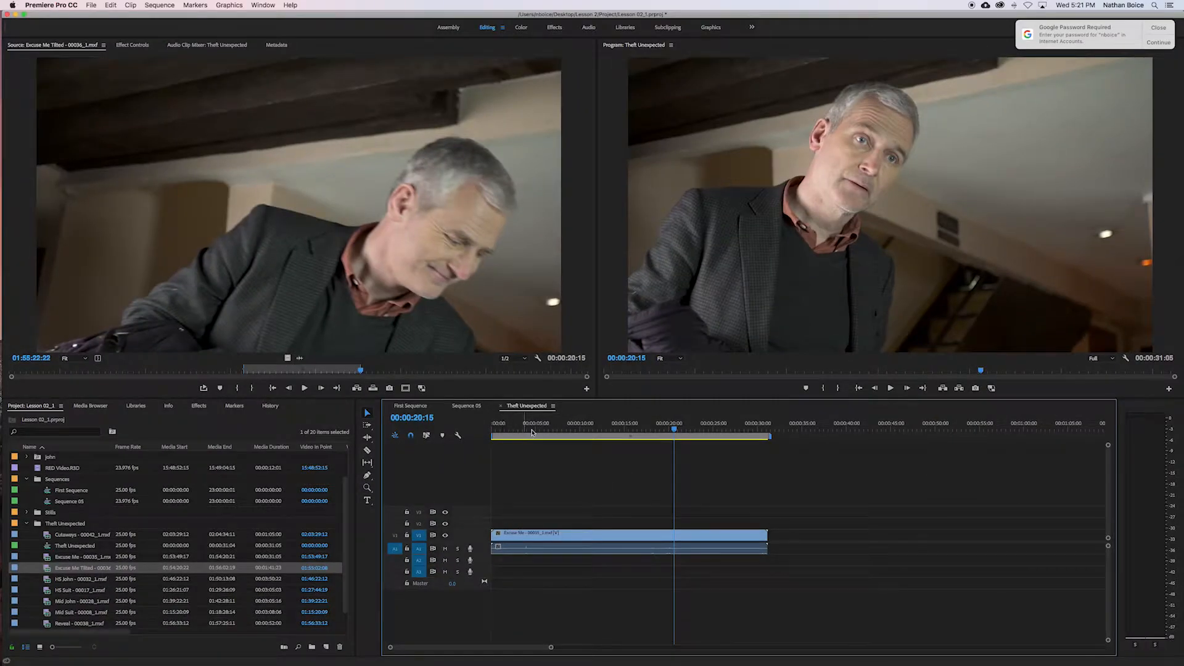
- Patch the source audio to A3 and overwrite only the marked clip's audio at the sequence start
left_click(654, 313)
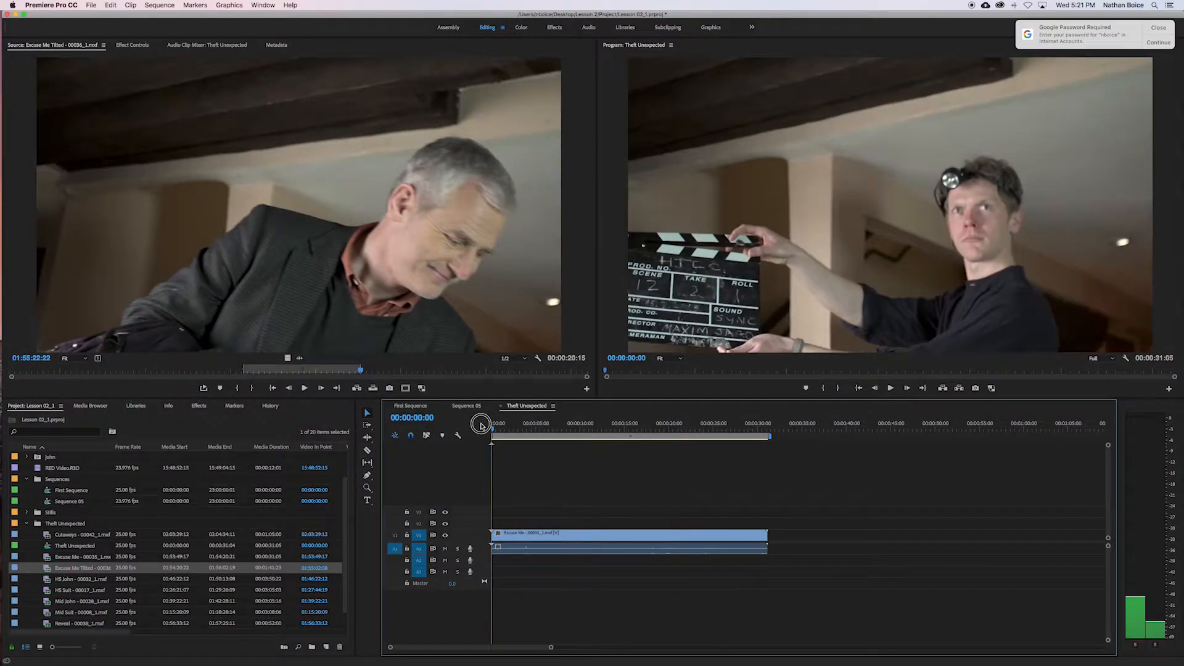
left_click_drag(394, 547, 407, 571)
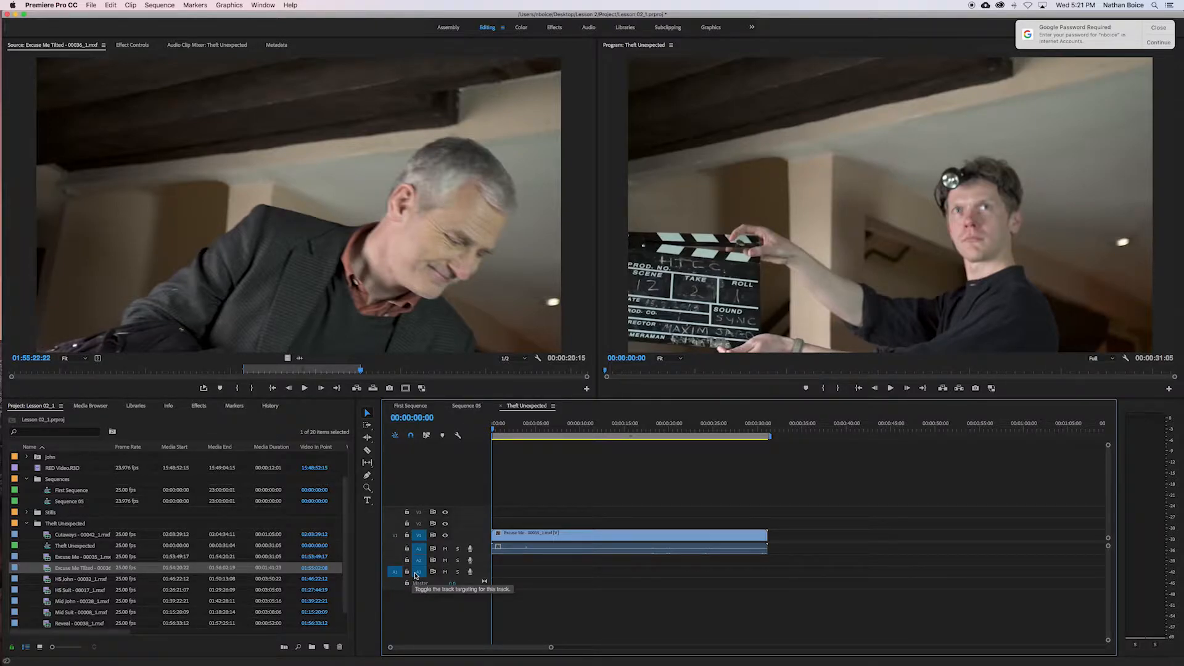
left_click(321, 220)
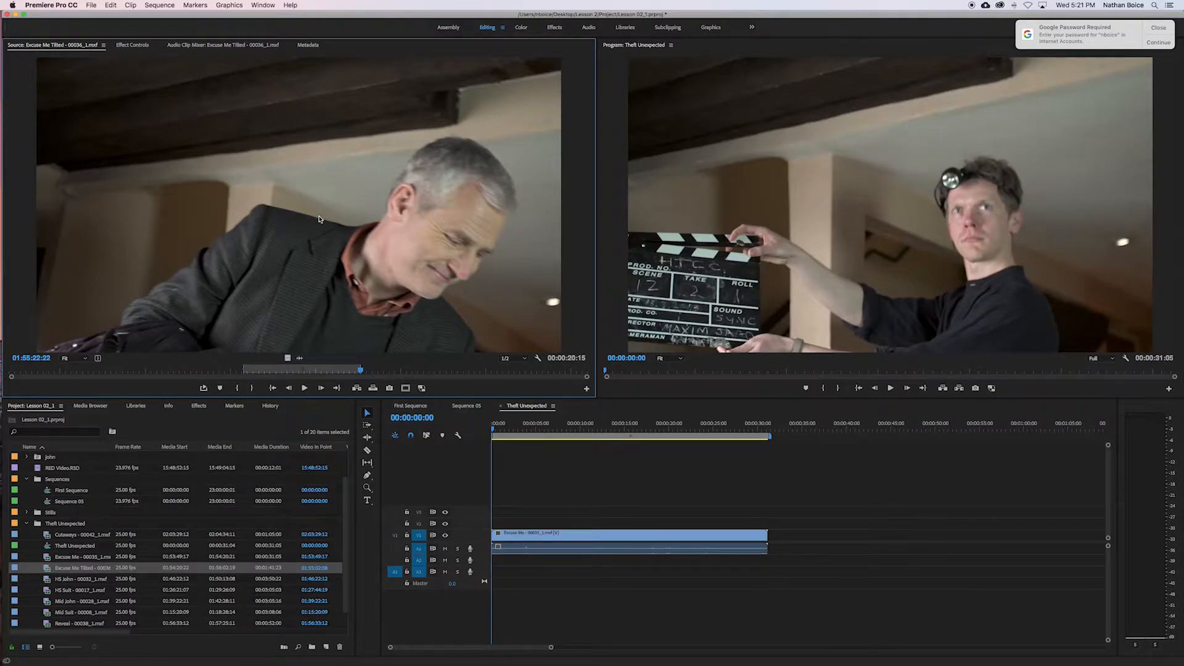
key("period")
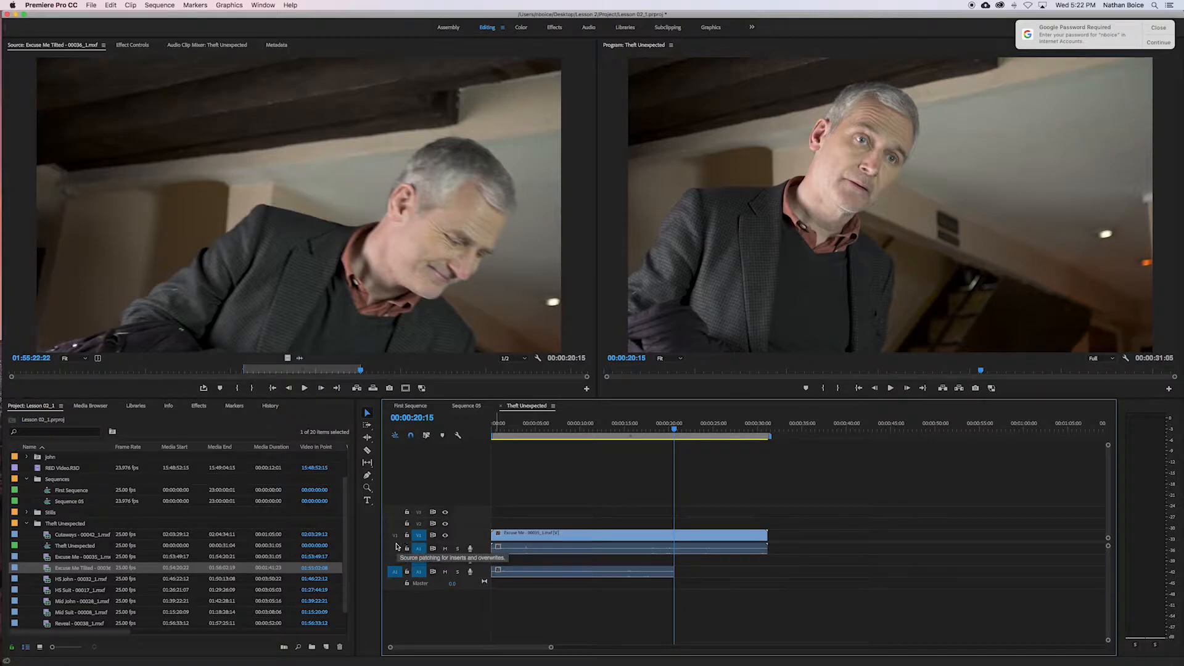
left_click(261, 228)
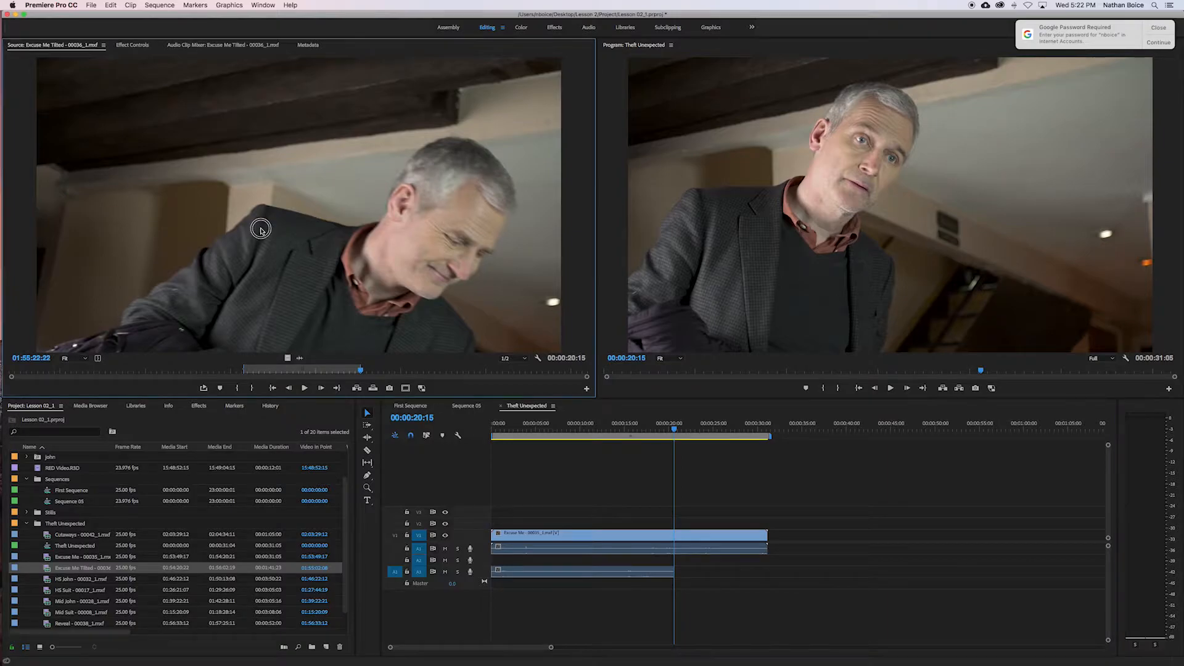
mouse_move(290, 242)
left_mouse_down()
mouse_move(513, 336)
mouse_move(761, 470)
mouse_move(801, 545)
mouse_move(790, 529)
mouse_move(812, 531)
mouse_move(365, 287)
mouse_move(800, 536)
left_mouse_up()
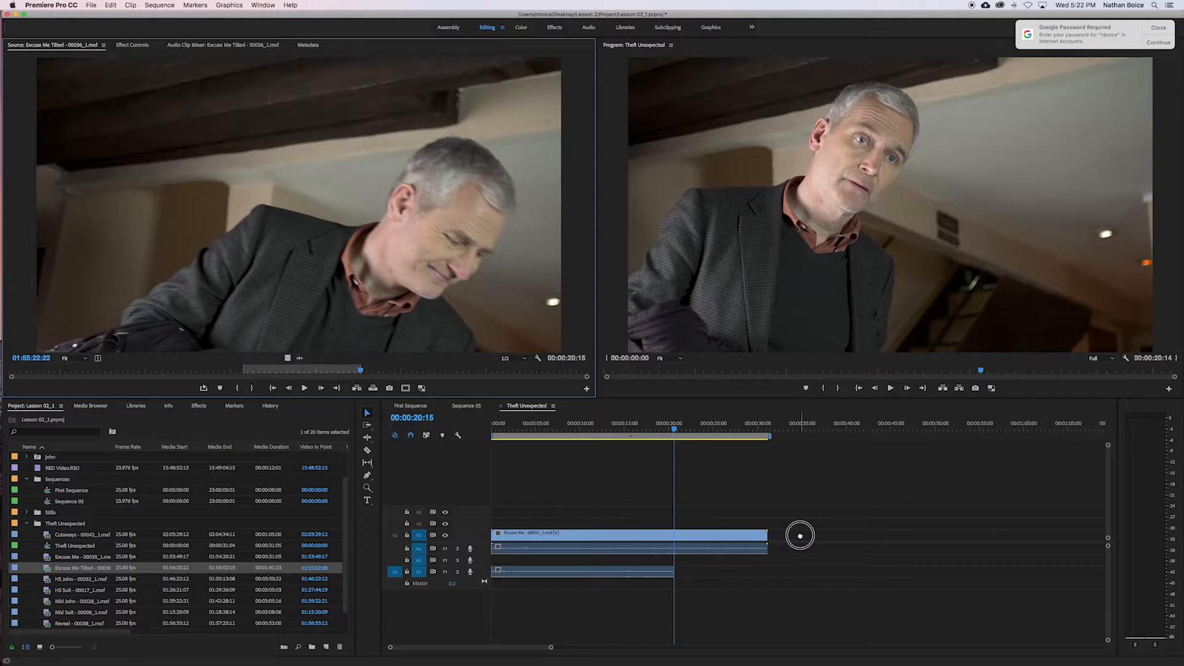
left_click_drag(799, 536, 414, 357)
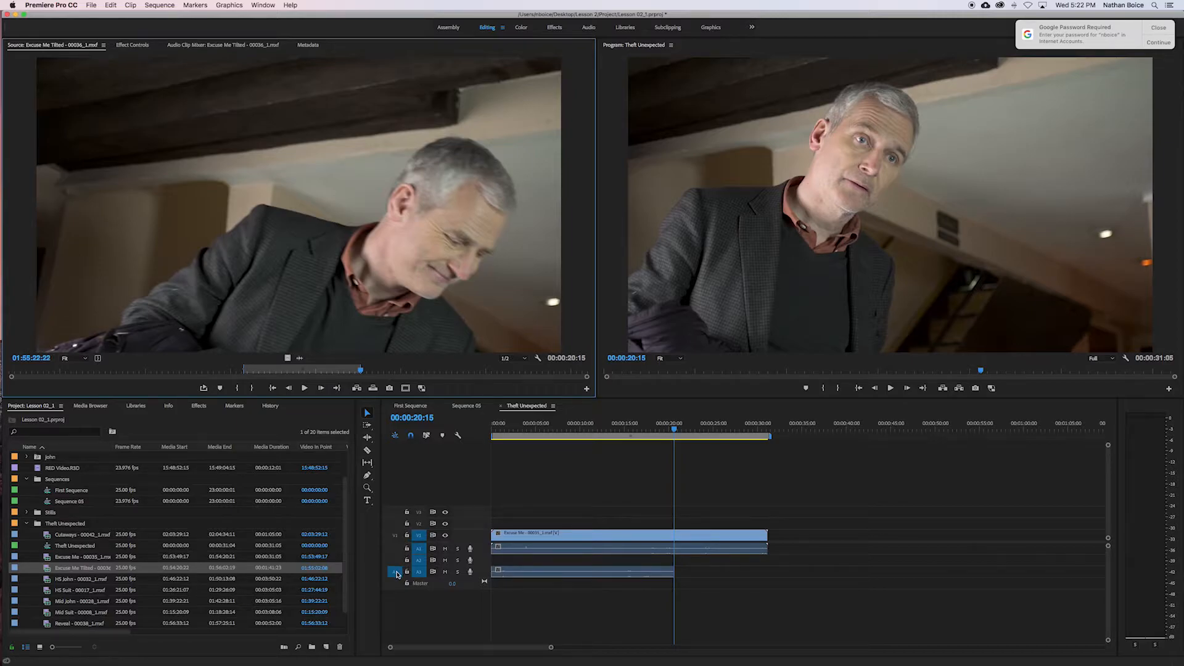
- With source video patching on and source audio patching off, place only the marked clip's video on V1 a short gap after the existing clip
left_click(394, 534)
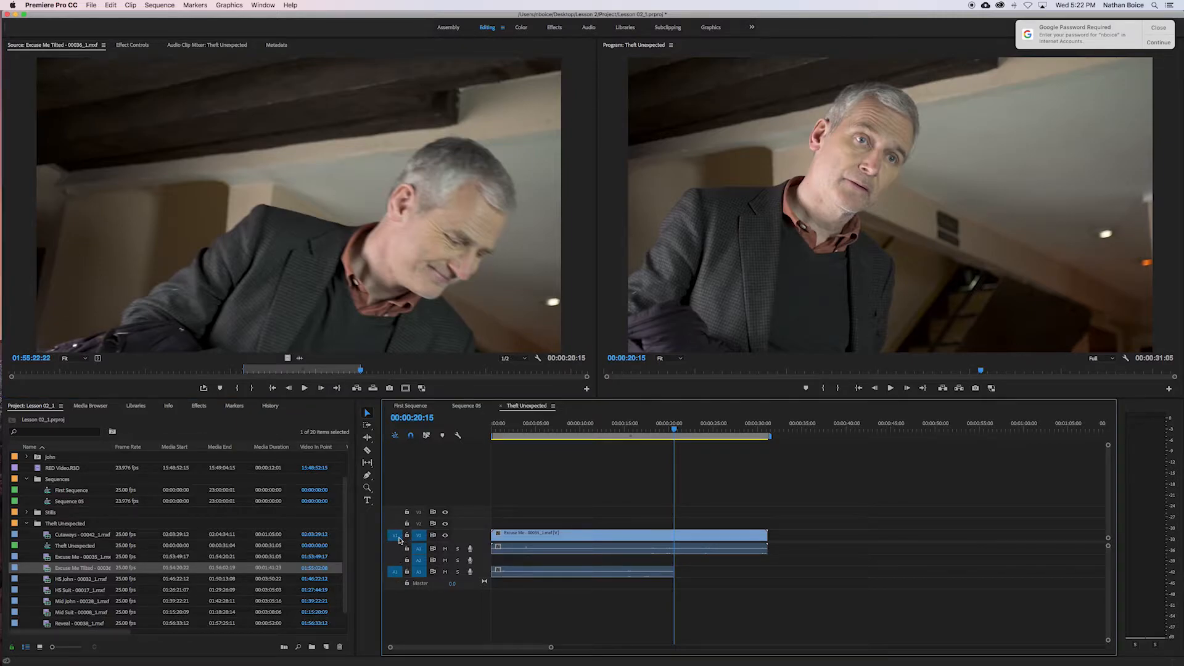
left_click(394, 572)
left_click_drag(221, 228, 799, 535)
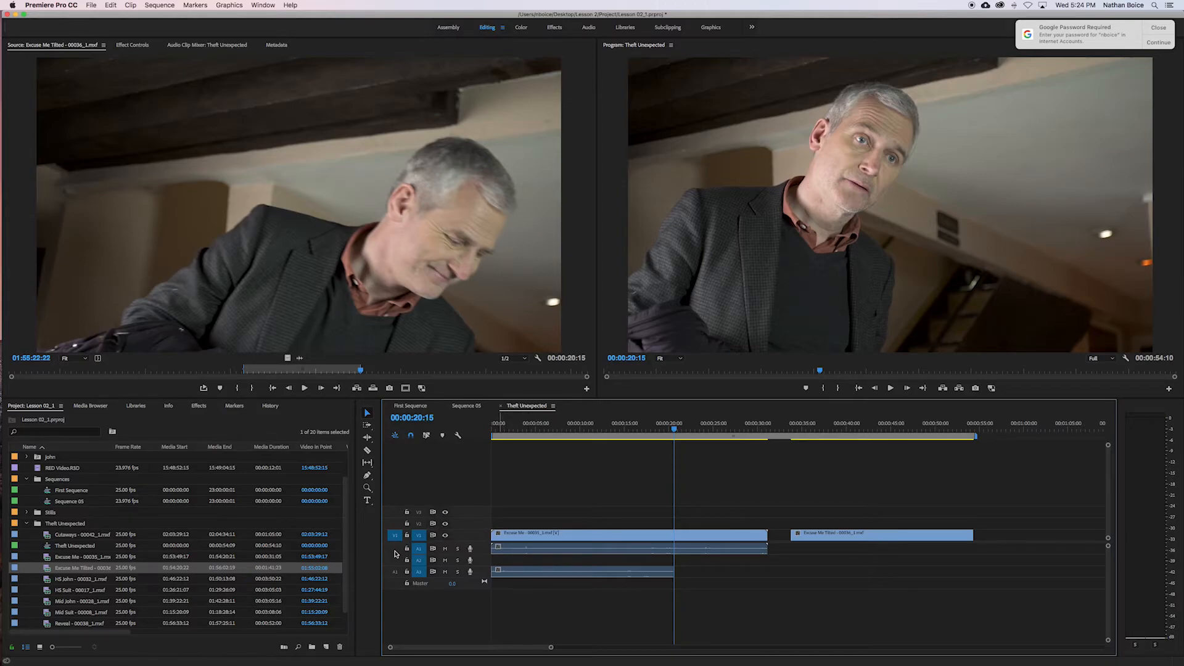
- Turn source audio patching back on, and patch the source video to V3 and the source audio to A3
left_click_drag(395, 571, 397, 543)
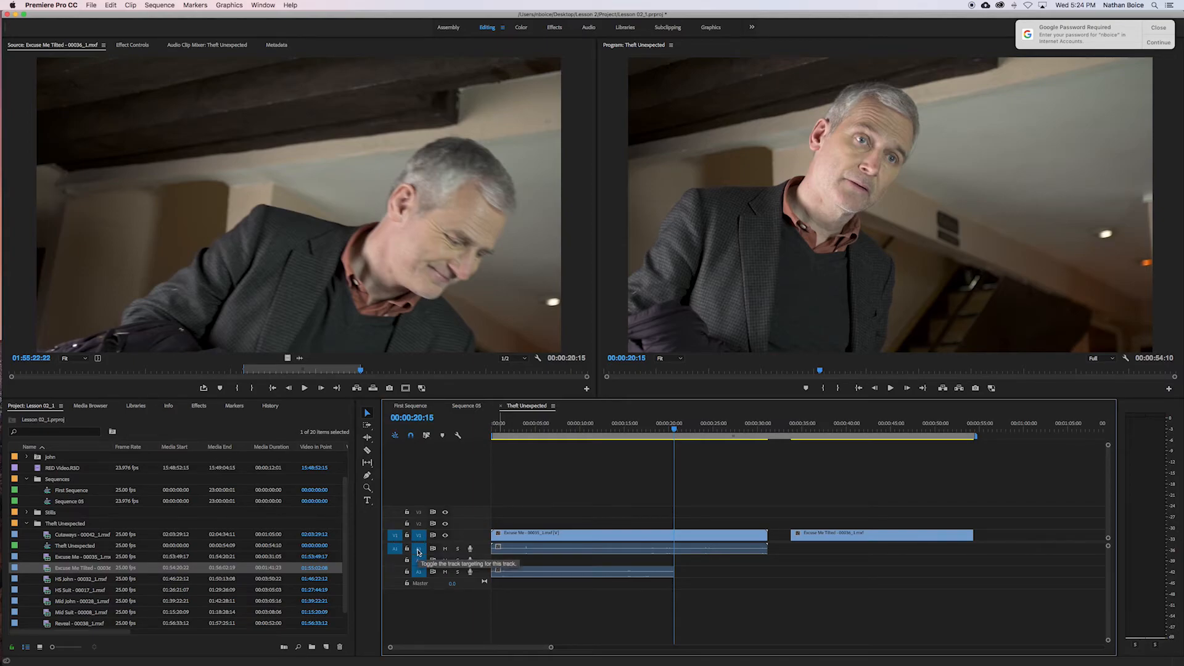
left_click_drag(395, 534, 396, 571)
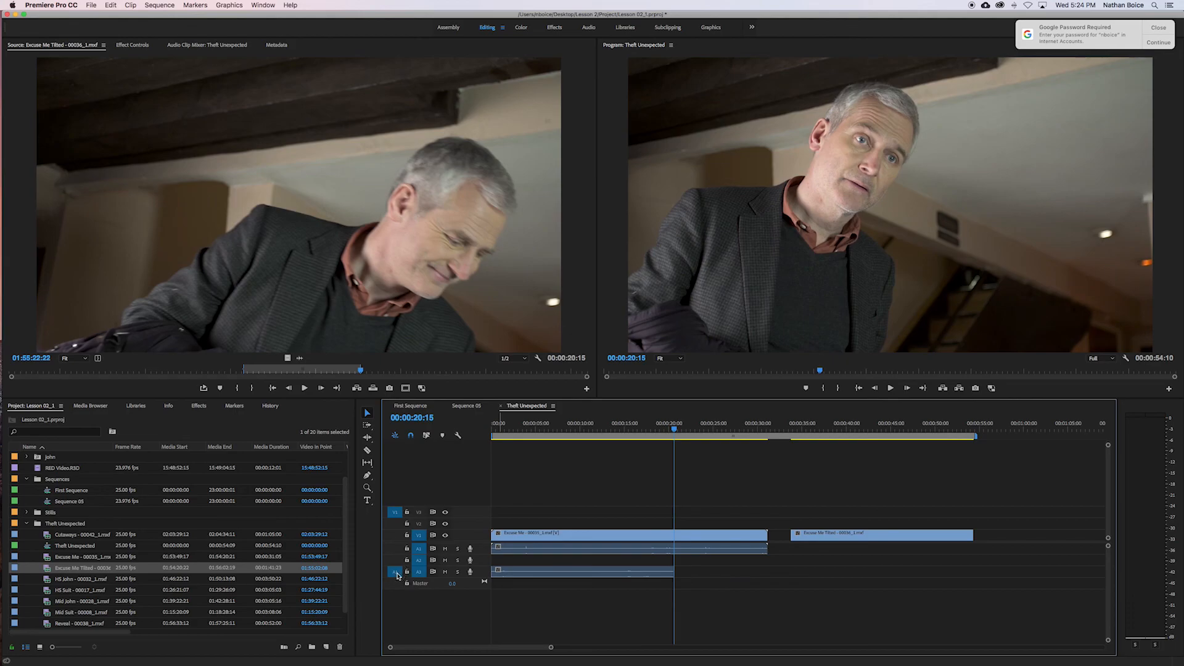